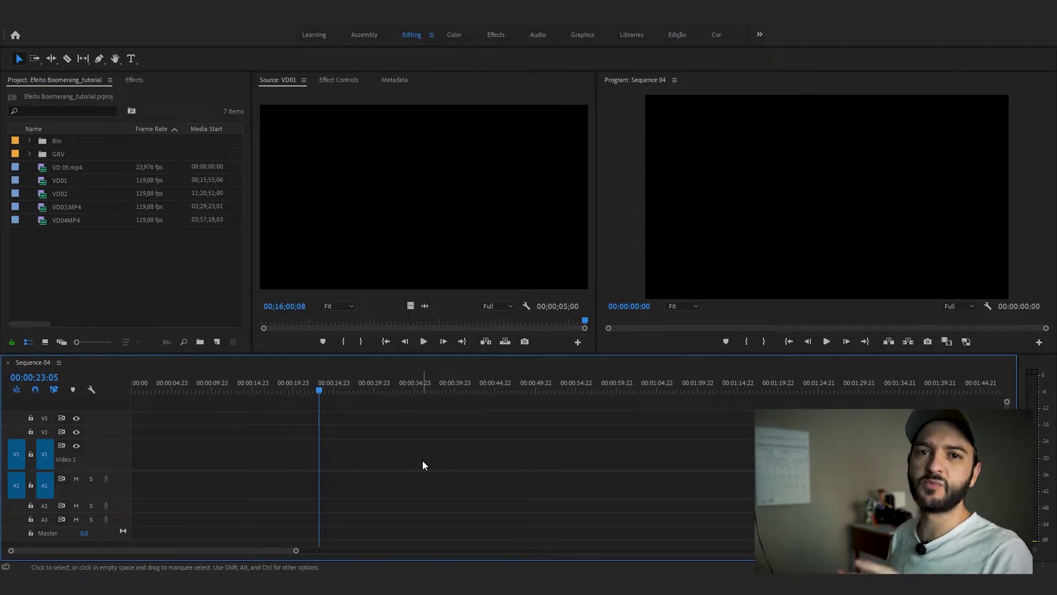
Add the VD01 shot to Sequence 04's Video 1, keeping the existing sequence settings
{"action": "double_click", "coordinate": [40, 183]}
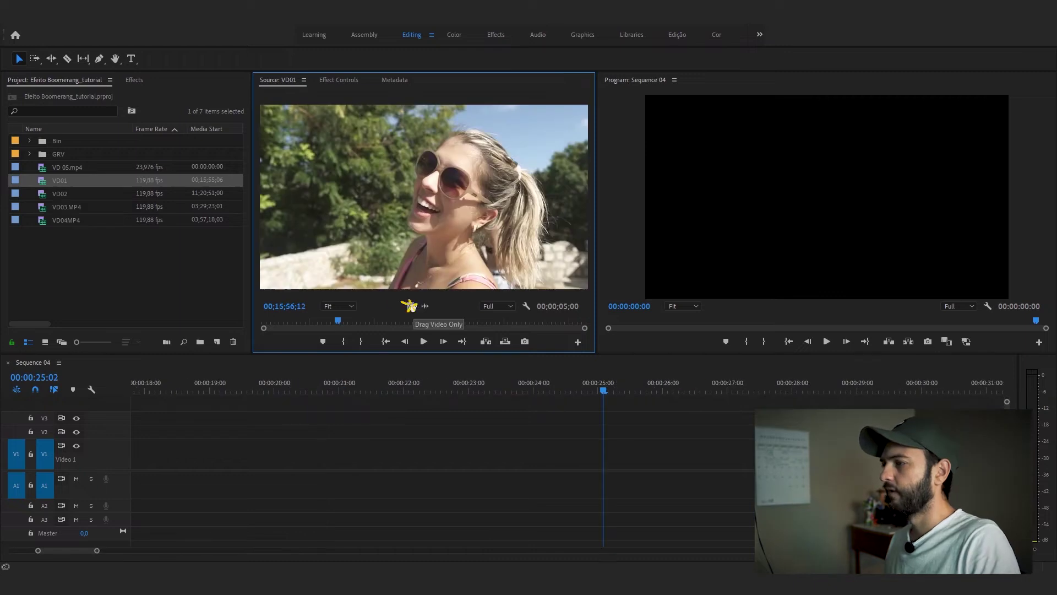
{"action": "left_click_drag", "start_coordinate": [424, 196], "coordinate": [264, 463]}
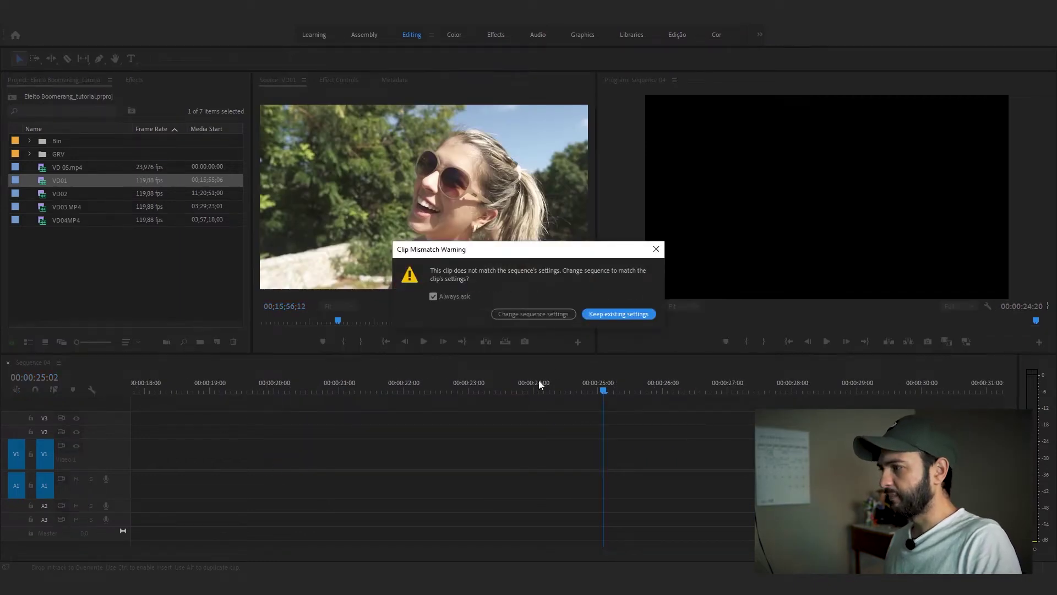
{"action": "left_click", "coordinate": [604, 316]}
Trim VD01 to a nine-frame moment starting near 00:00:21:04 and ending at 21:13
{"action": "left_click", "coordinate": [279, 390]}
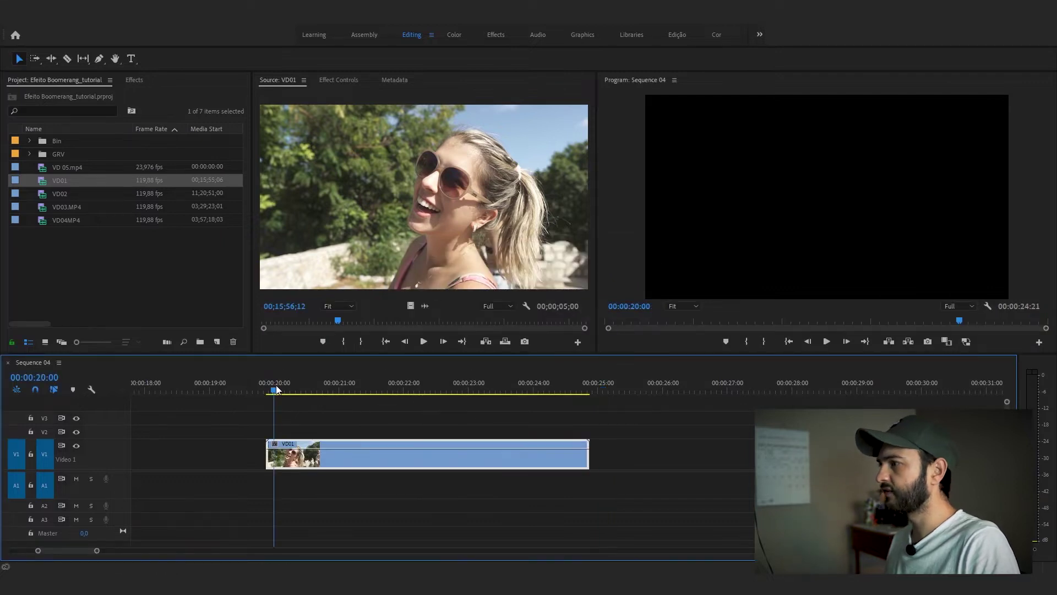
{"action": "left_click", "coordinate": [295, 390]}
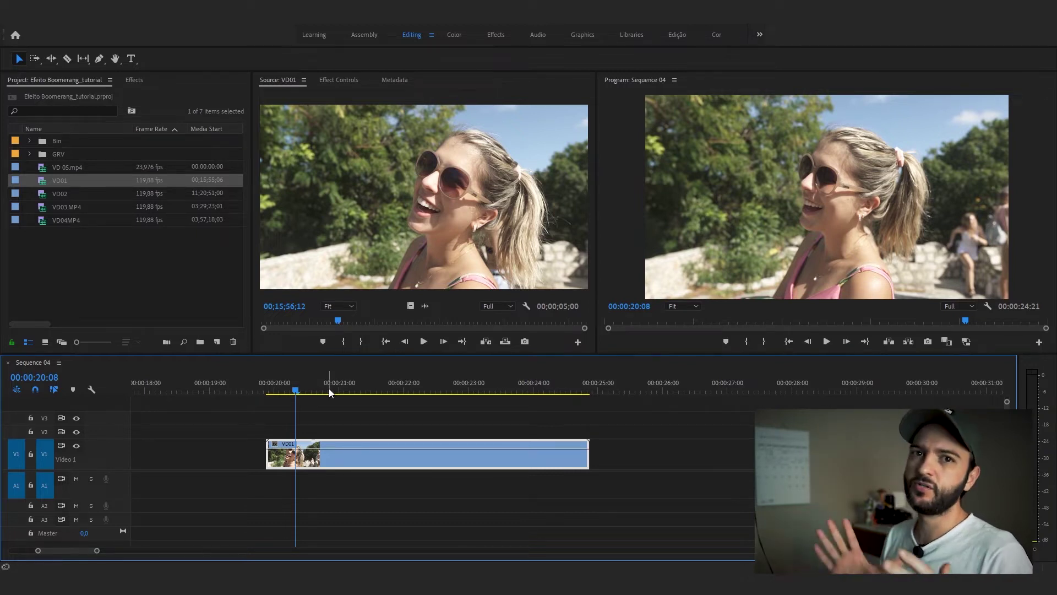
{"action": "left_click", "coordinate": [301, 391]}
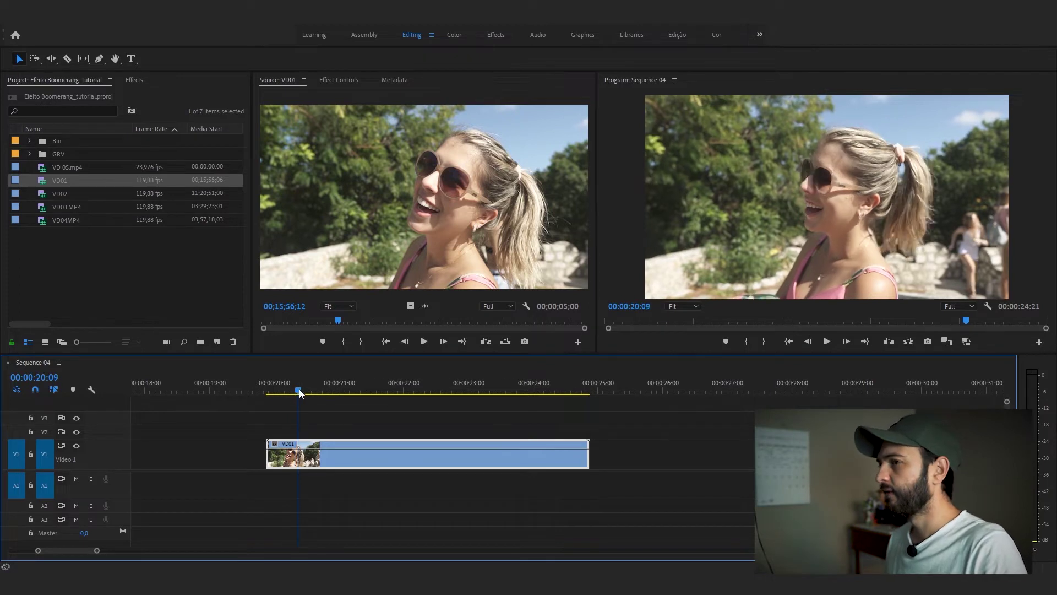
{"action": "left_click_drag", "start_coordinate": [303, 390], "coordinate": [349, 391]}
{"action": "left_click_drag", "start_coordinate": [267, 465], "coordinate": [349, 465]}
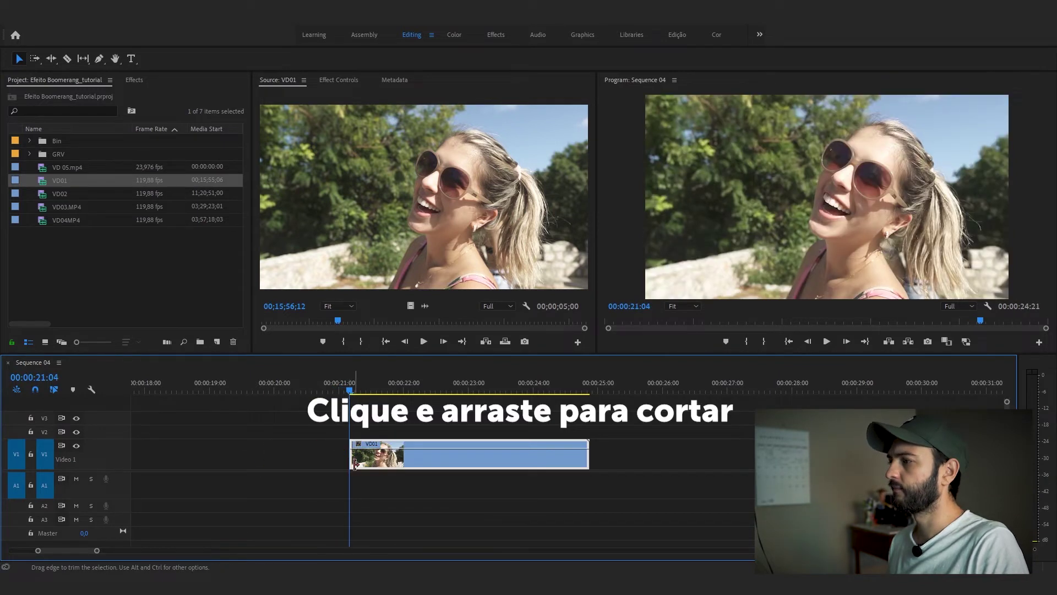
{"action": "left_click_drag", "start_coordinate": [358, 396], "coordinate": [375, 391]}
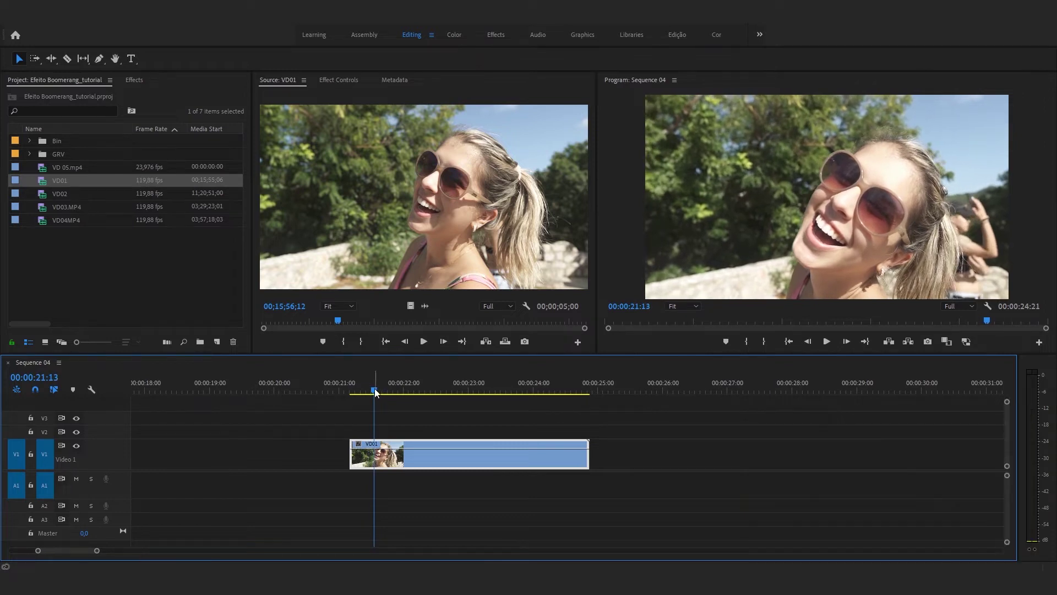
{"action": "left_click_drag", "start_coordinate": [568, 463], "coordinate": [374, 463]}
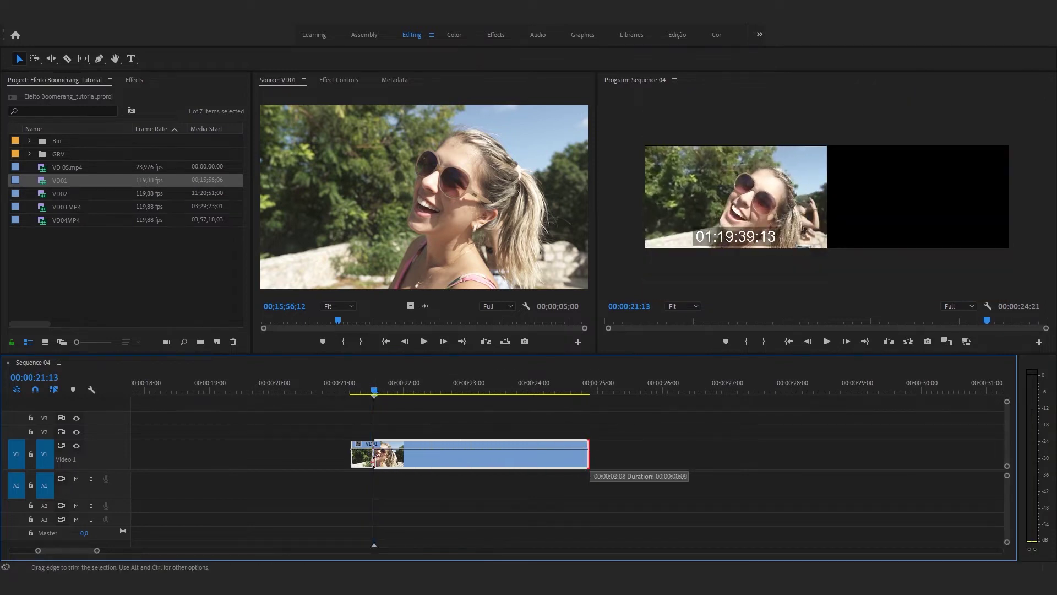
Place a copy of the nine-frame VD01 clip directly after the original
{"action": "key", "text": "Up"}
{"action": "scroll", "coordinate": [346, 379], "scroll_direction": "up", "scroll_amount": 3}
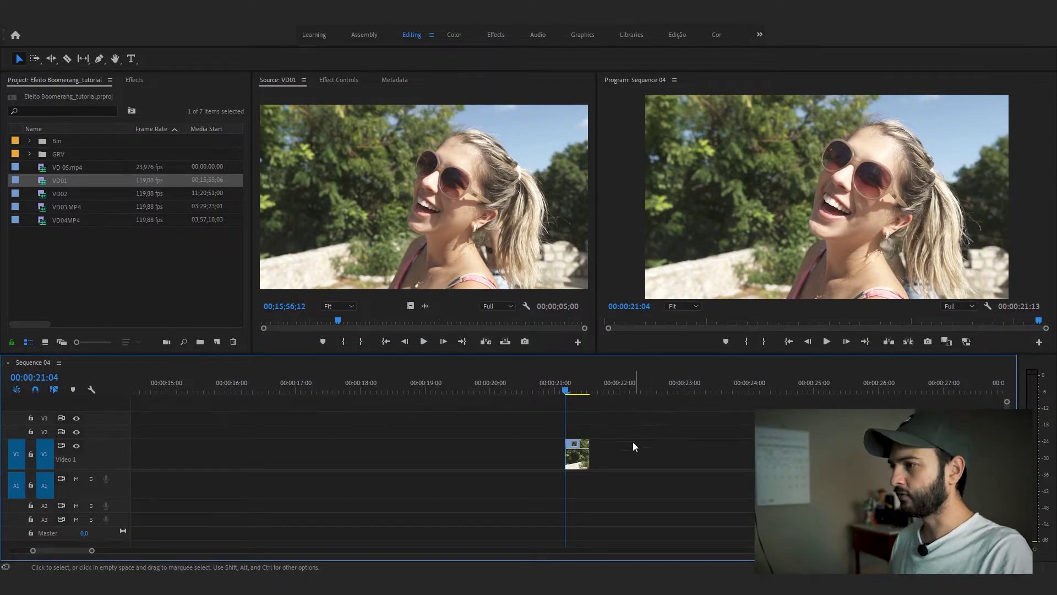
{"action": "left_click_drag", "start_coordinate": [577, 465], "coordinate": [603, 467]}
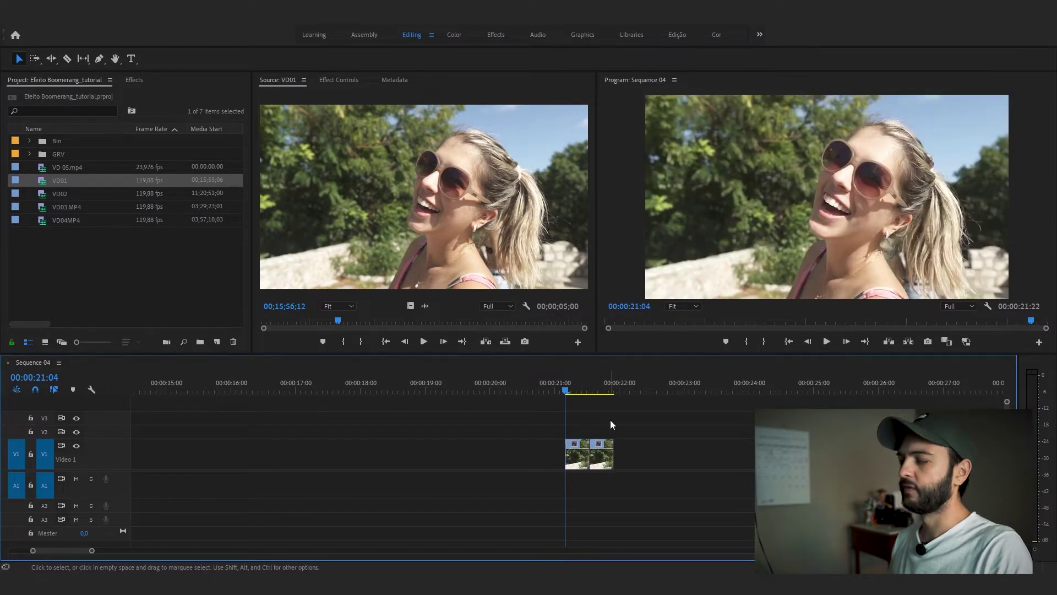
Set the copy to Reverse Speed and play back the forward-and-reverse pair
{"action": "left_click", "coordinate": [607, 386]}
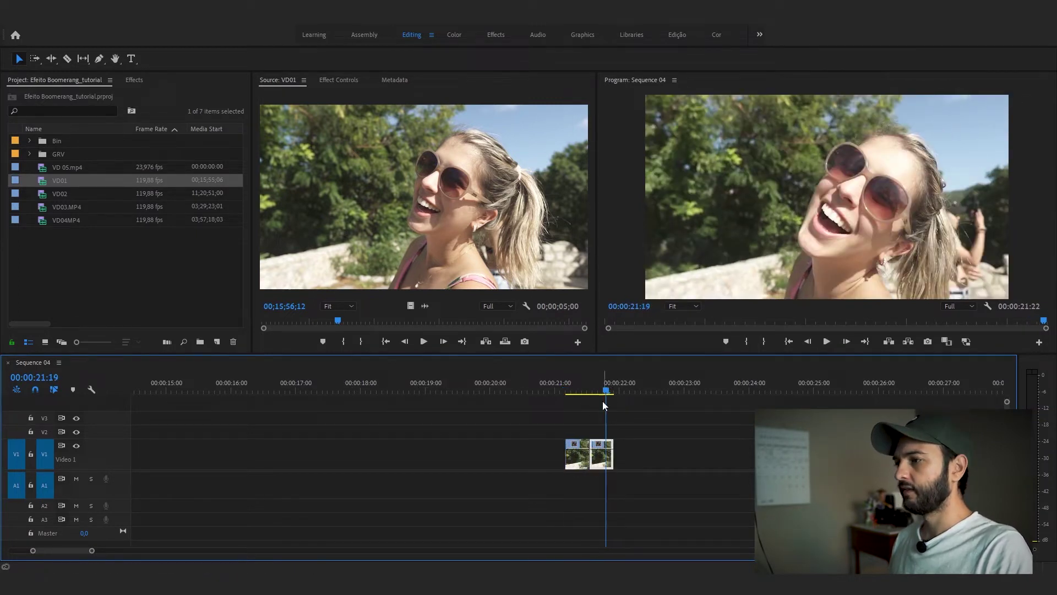
{"action": "right_click", "coordinate": [603, 463]}
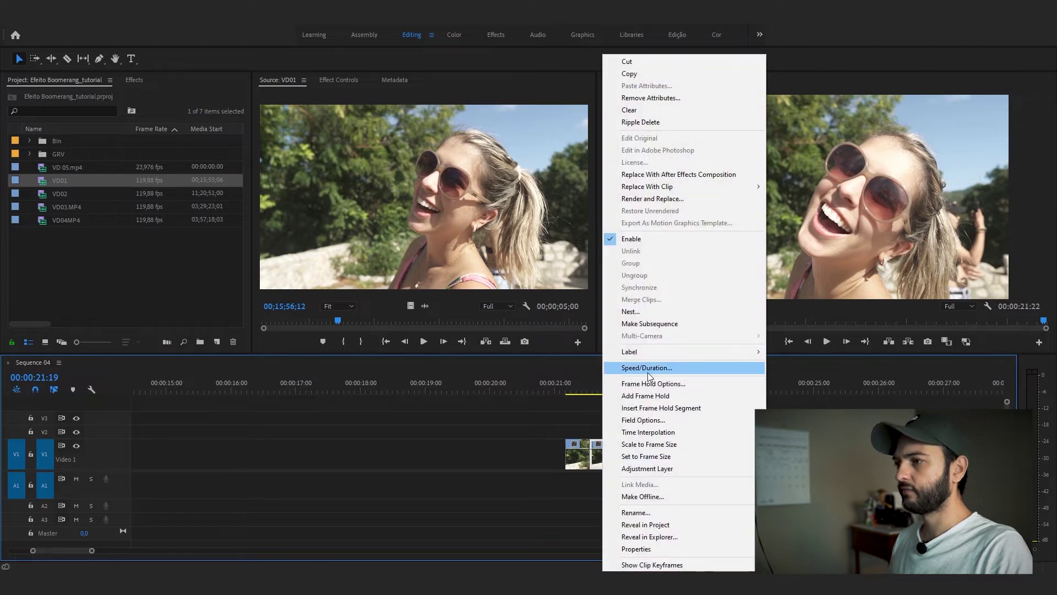
{"action": "left_click", "coordinate": [647, 368]}
{"action": "left_click", "coordinate": [840, 288]}
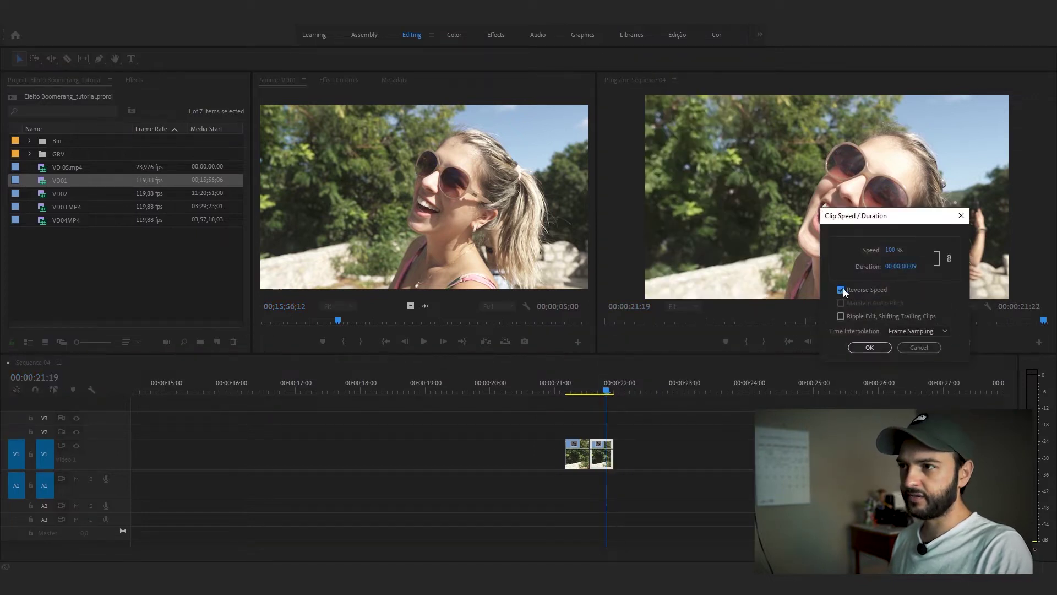
{"action": "left_click", "coordinate": [868, 347]}
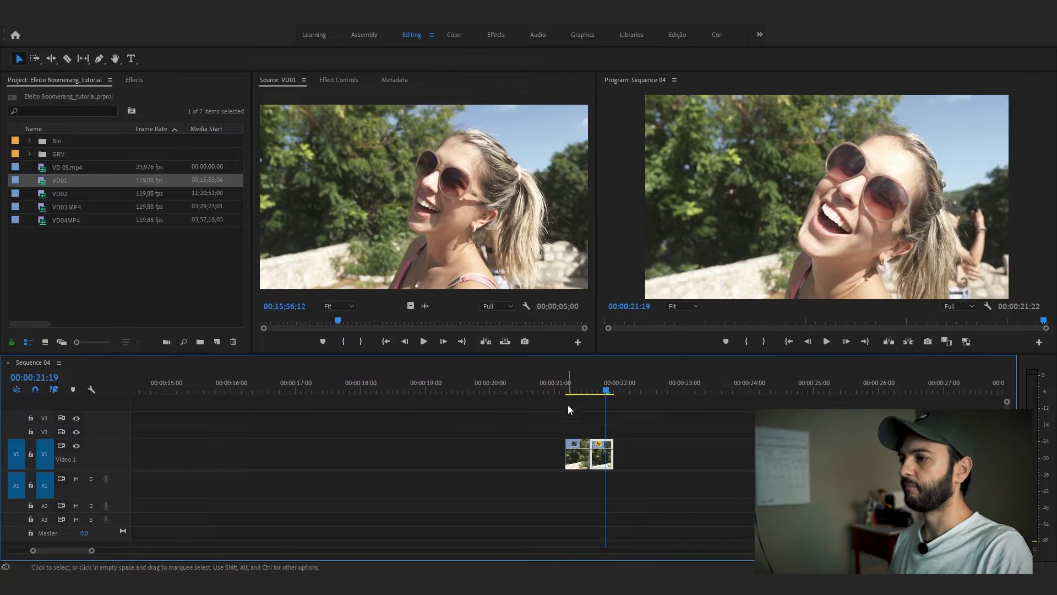
{"action": "left_click", "coordinate": [567, 393]}
{"action": "key", "text": "space"}
{"action": "key", "text": "space"}
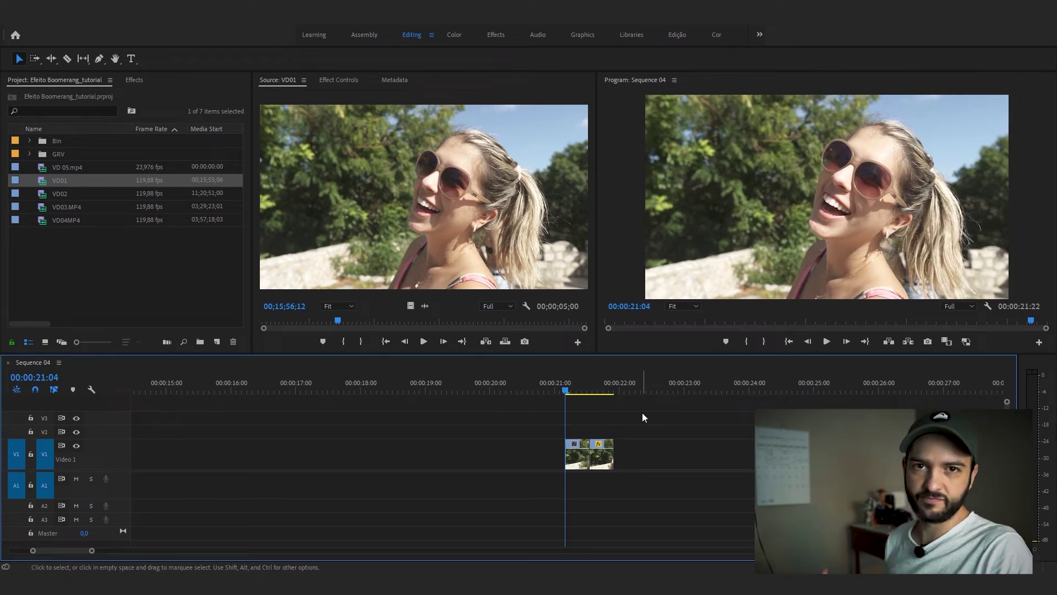
Duplicate the VD01 pair after itself and delete the gap so the loop starts at zero
{"action": "mouse_move", "coordinate": [660, 416]}
{"action": "left_mouse_down"}
{"action": "mouse_move", "coordinate": [493, 481]}
{"action": "mouse_move", "coordinate": [560, 459]}
{"action": "mouse_move", "coordinate": [632, 464]}
{"action": "left_mouse_up"}
{"action": "mouse_move", "coordinate": [712, 423]}
{"action": "left_mouse_down"}
{"action": "mouse_move", "coordinate": [619, 455]}
{"action": "mouse_move", "coordinate": [681, 465]}
{"action": "left_mouse_up"}
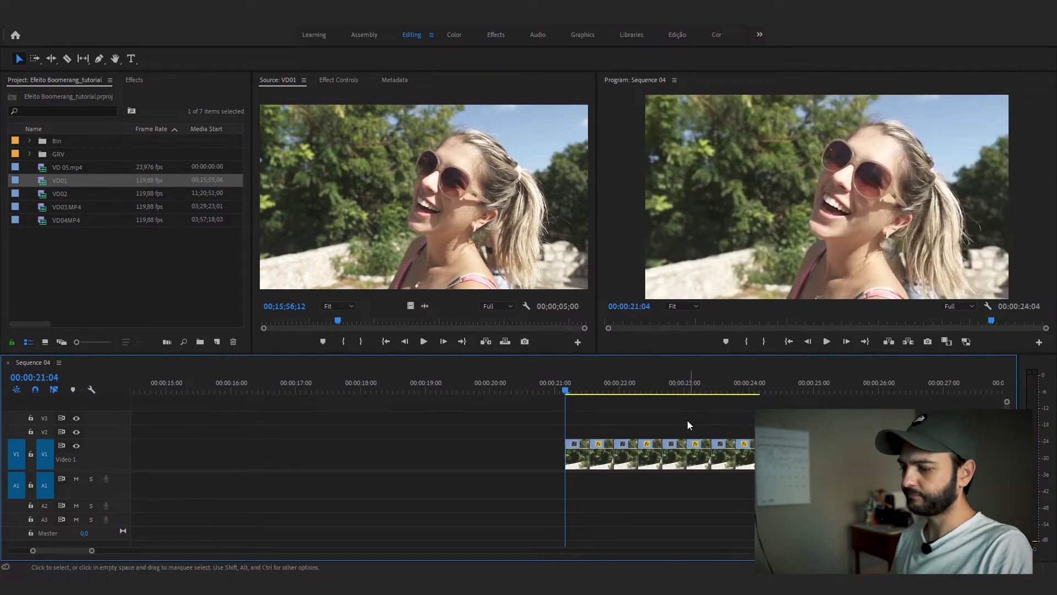
{"action": "key", "text": "minus"}
{"action": "key", "text": "minus"}
{"action": "key", "text": "minus"}
{"action": "left_click", "coordinate": [231, 450]}
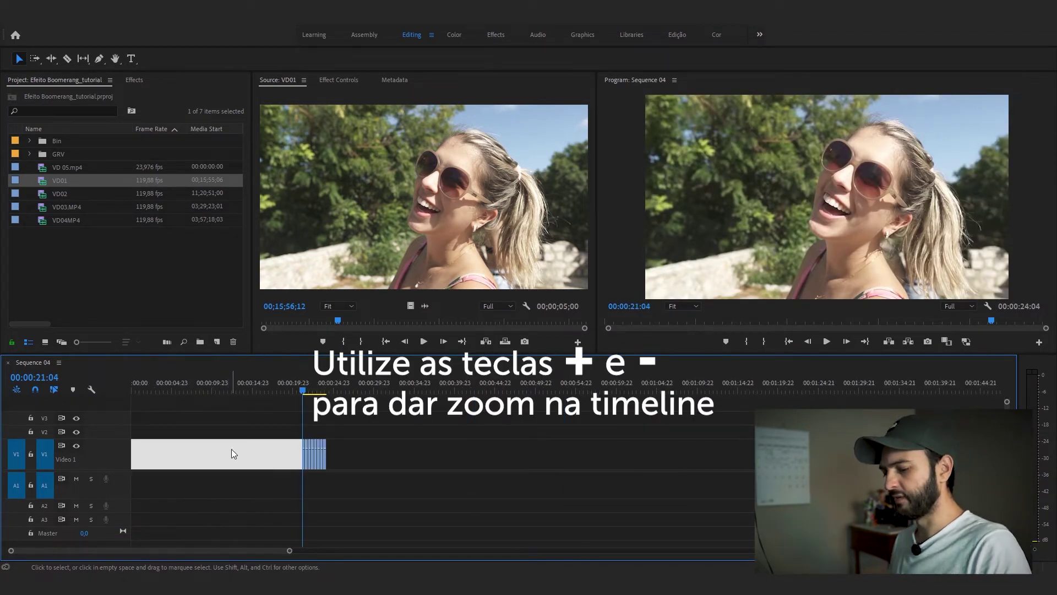
{"action": "key", "text": "Delete"}
{"action": "key", "text": "Home"}
{"action": "key", "text": "equal"}
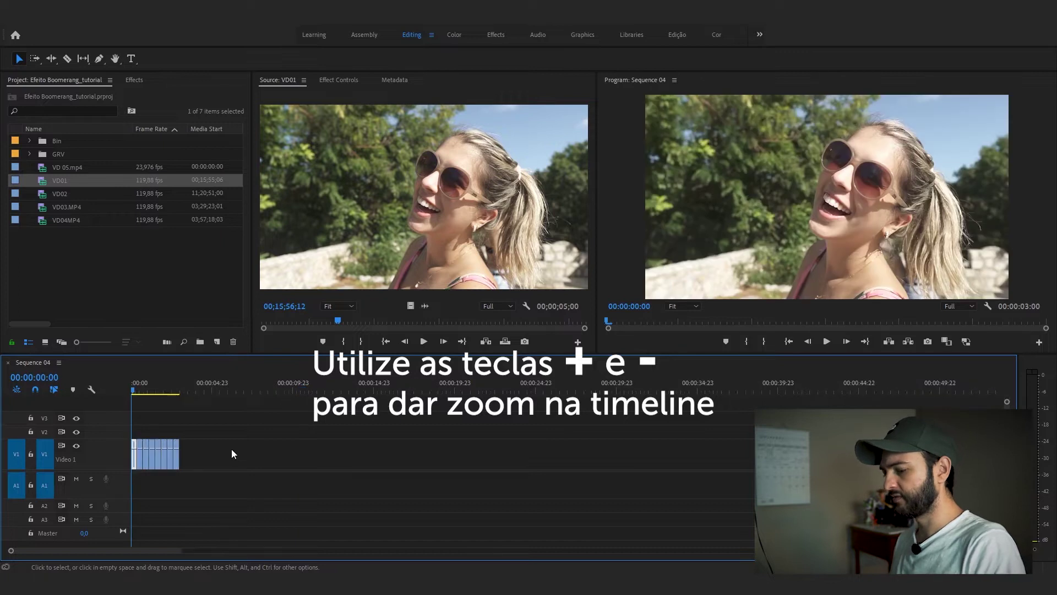
{"action": "key", "text": "equal"}
{"action": "key", "text": "equal"}
{"action": "left_click_drag", "start_coordinate": [309, 397], "coordinate": [325, 387]}
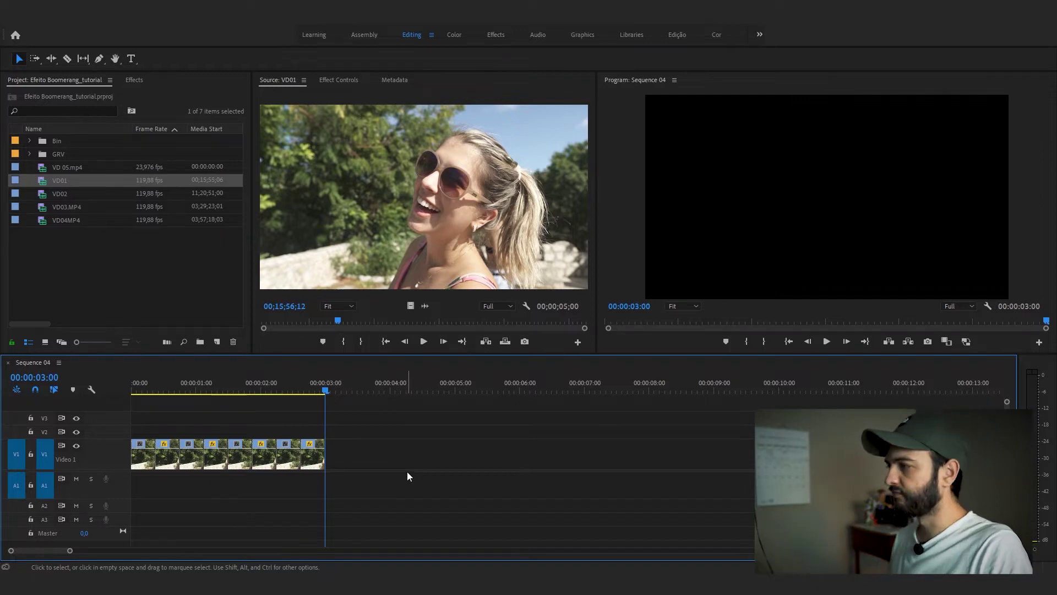
{"action": "key", "text": "minus"}
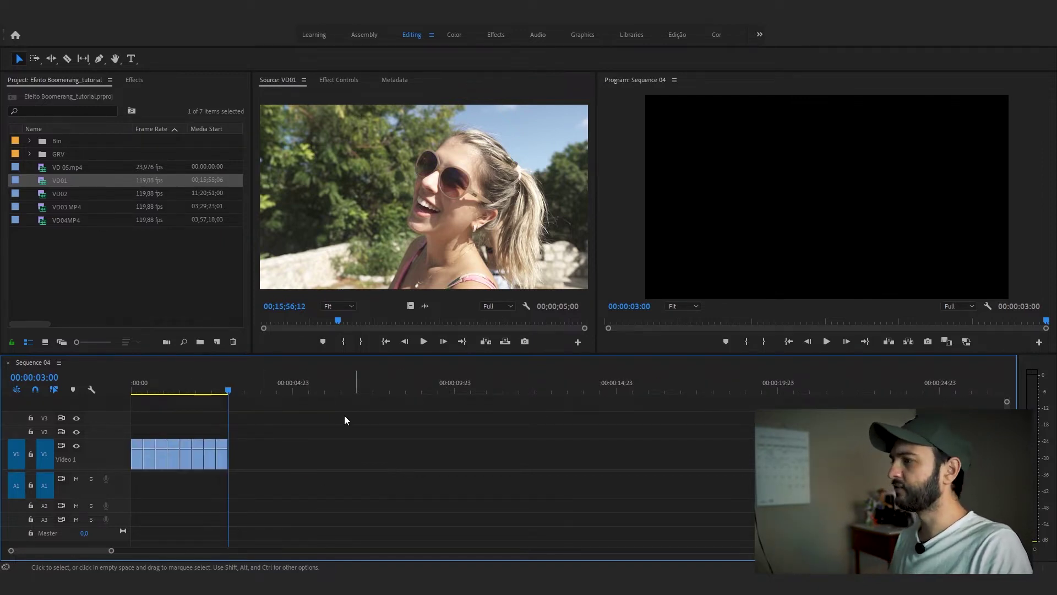
Duplicate all loop clips again to reach about 12 seconds, then play the loop
{"action": "left_click_drag", "start_coordinate": [302, 484], "coordinate": [131, 425]}
{"action": "mouse_move", "coordinate": [319, 412]}
{"action": "left_mouse_down"}
{"action": "mouse_move", "coordinate": [137, 457]}
{"action": "mouse_move", "coordinate": [233, 457]}
{"action": "left_mouse_up"}
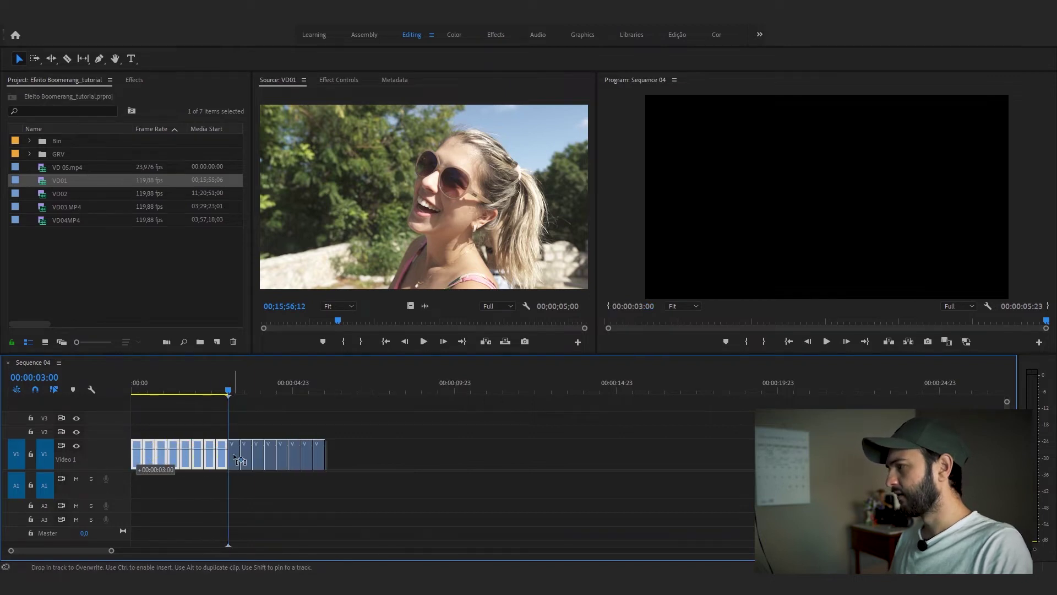
{"action": "left_click_drag", "start_coordinate": [135, 457], "coordinate": [336, 466], "text": "alt"}
{"action": "left_click", "coordinate": [466, 385]}
{"action": "mouse_move", "coordinate": [468, 384]}
{"action": "left_mouse_down"}
{"action": "mouse_move", "coordinate": [516, 386]}
{"action": "mouse_move", "coordinate": [41, 398]}
{"action": "left_mouse_up"}
{"action": "key", "text": "space"}
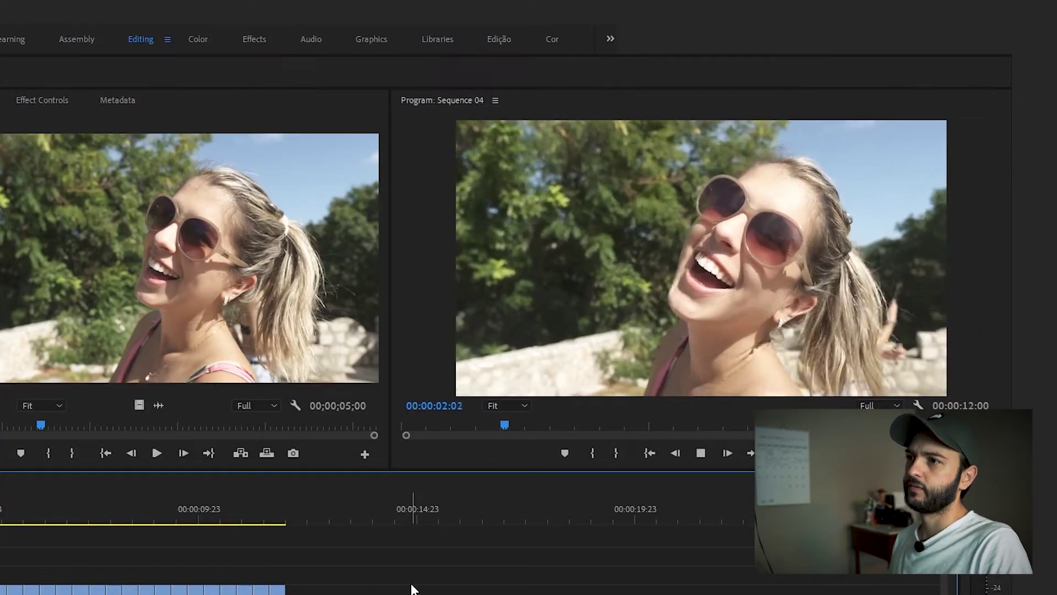
{"action": "key", "text": "space"}
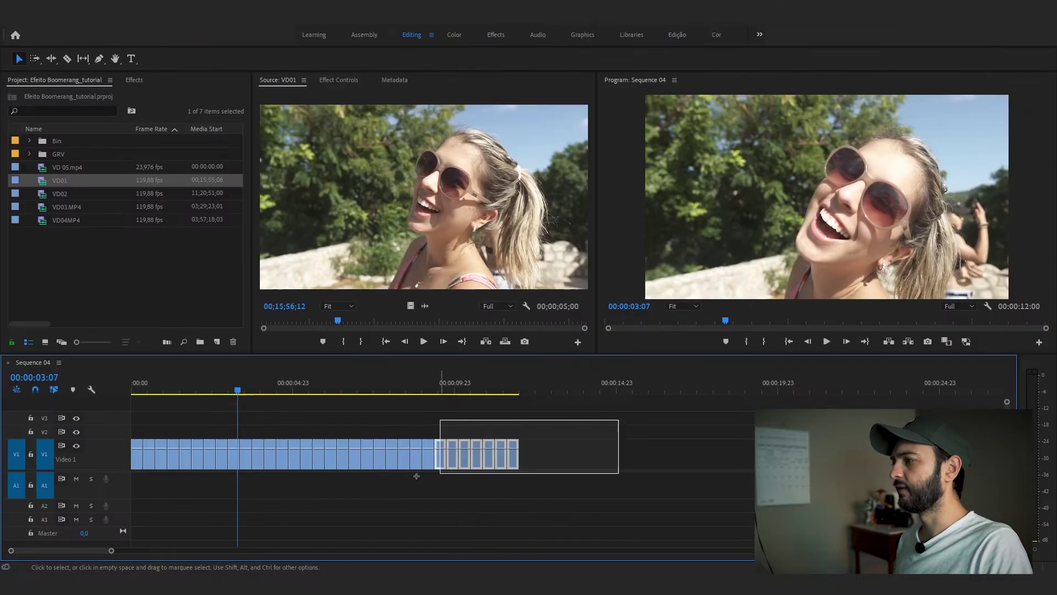
Add the VD04MP4 coffee shot to Video 1 after the VD01 loop
{"action": "left_click", "coordinate": [308, 518]}
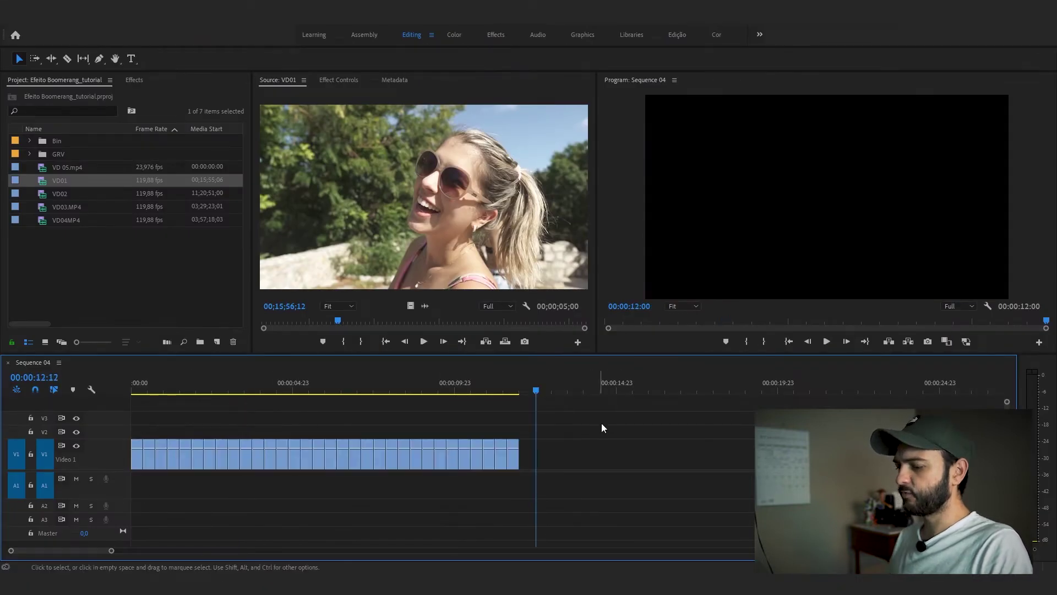
{"action": "key", "text": "minus"}
{"action": "key", "text": "minus"}
{"action": "double_click", "coordinate": [43, 221]}
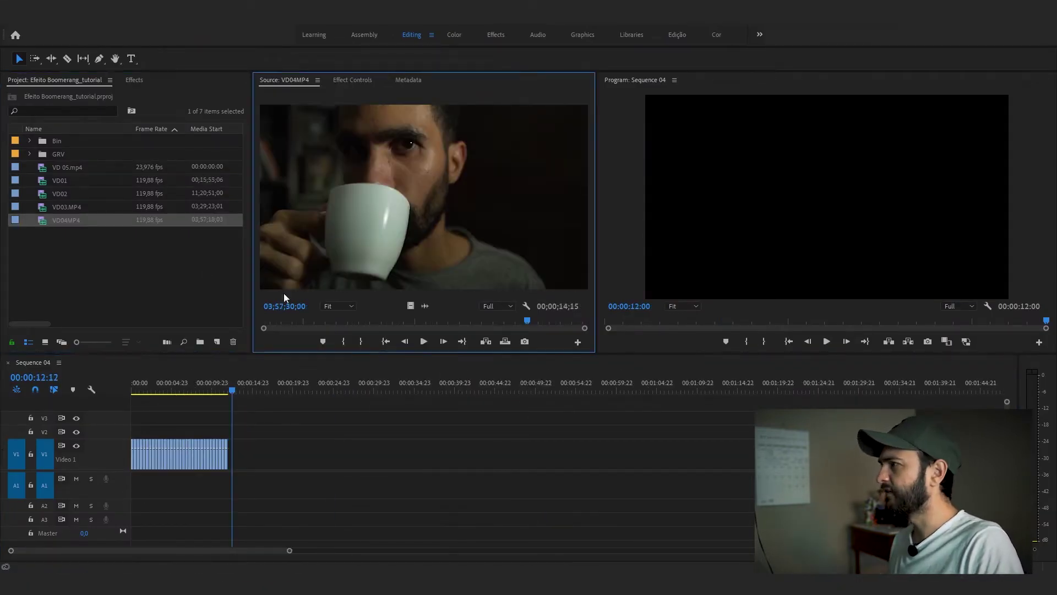
{"action": "left_click_drag", "start_coordinate": [269, 322], "coordinate": [467, 322]}
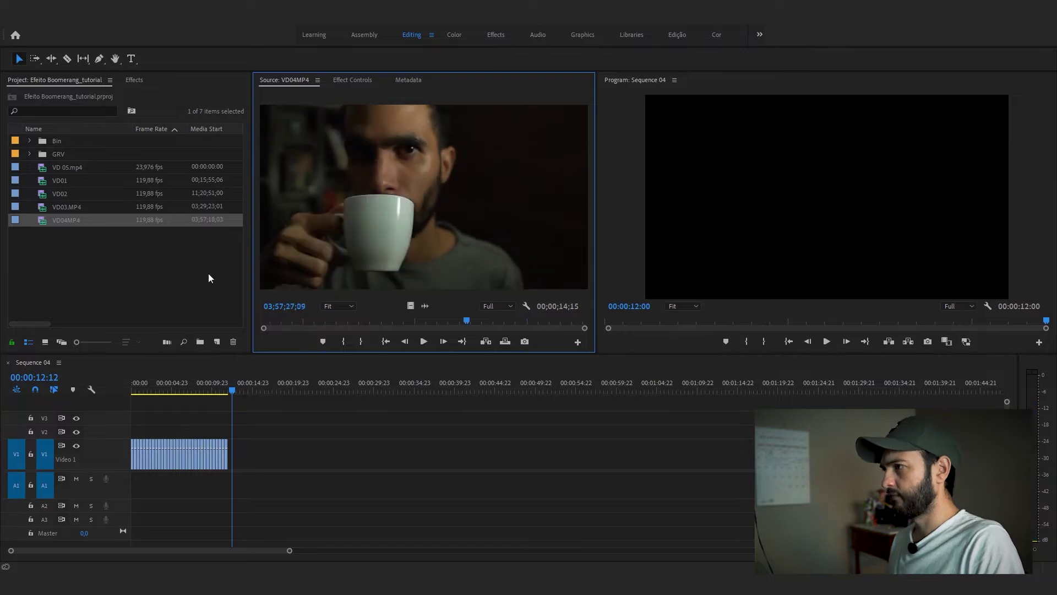
{"action": "left_click_drag", "start_coordinate": [410, 306], "coordinate": [283, 440]}
{"action": "left_click", "coordinate": [280, 384]}
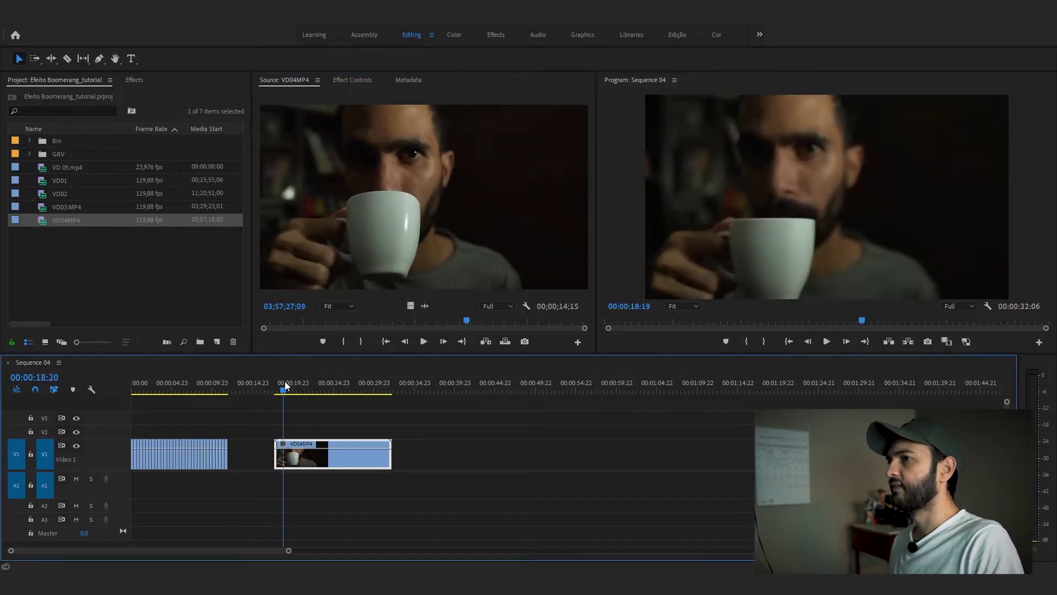
Trim the coffee clip to about 00:00:23:18–00:00:25:04 around the sip
{"action": "left_click_drag", "start_coordinate": [285, 381], "coordinate": [324, 386]}
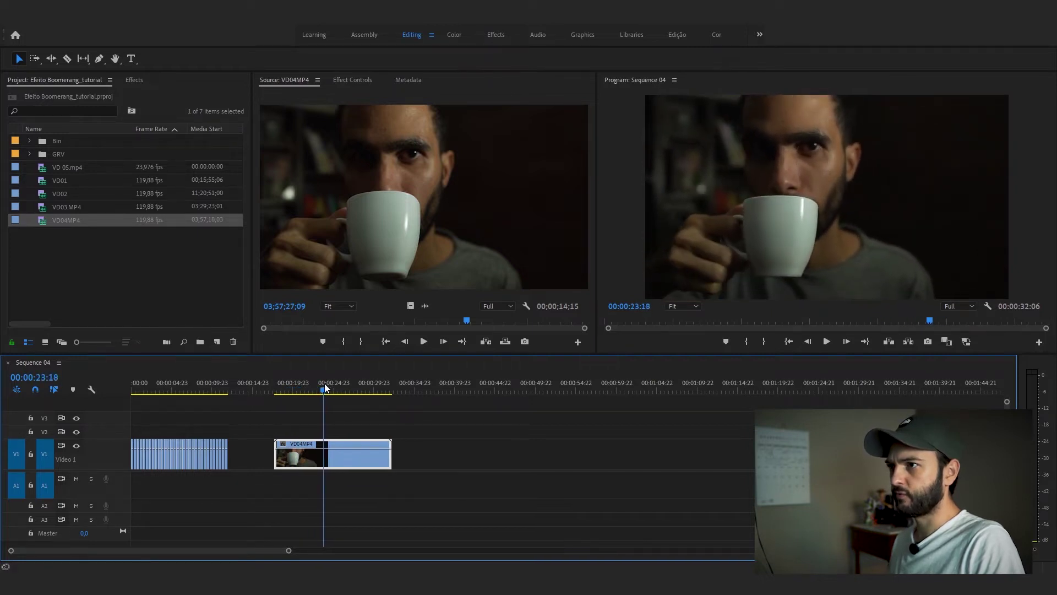
{"action": "left_click_drag", "start_coordinate": [276, 456], "coordinate": [315, 465]}
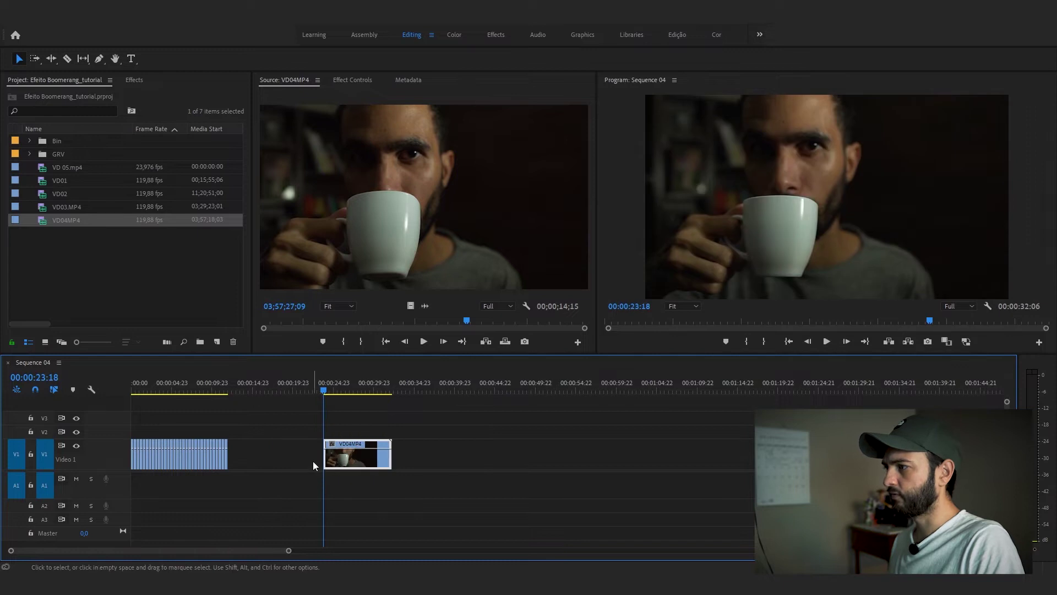
{"action": "left_click_drag", "start_coordinate": [325, 389], "coordinate": [334, 390]}
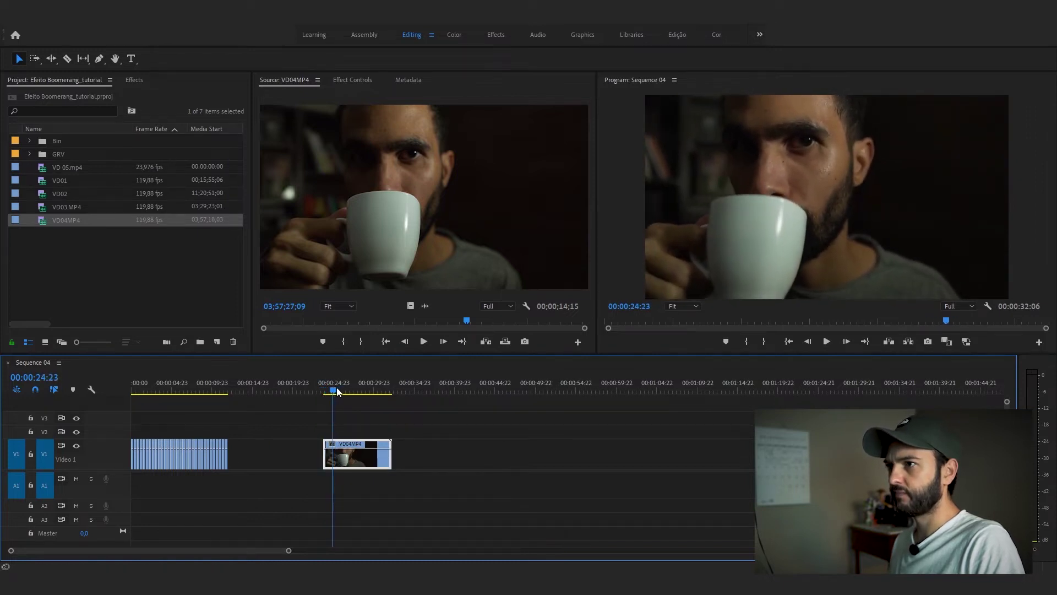
{"action": "left_click_drag", "start_coordinate": [391, 452], "coordinate": [334, 453]}
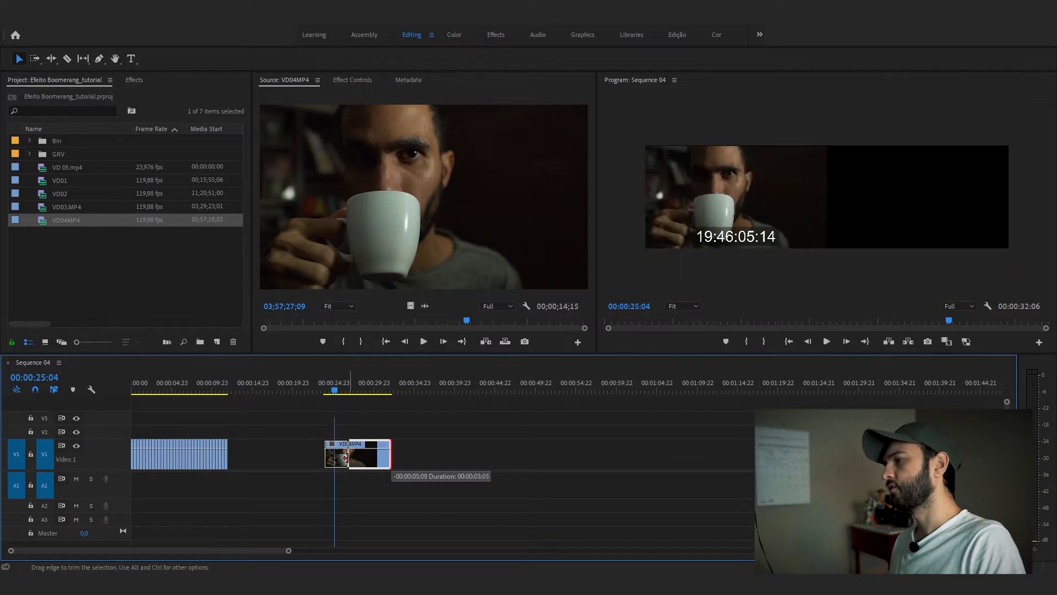
{"action": "key", "text": "equal"}
{"action": "key", "text": "equal"}
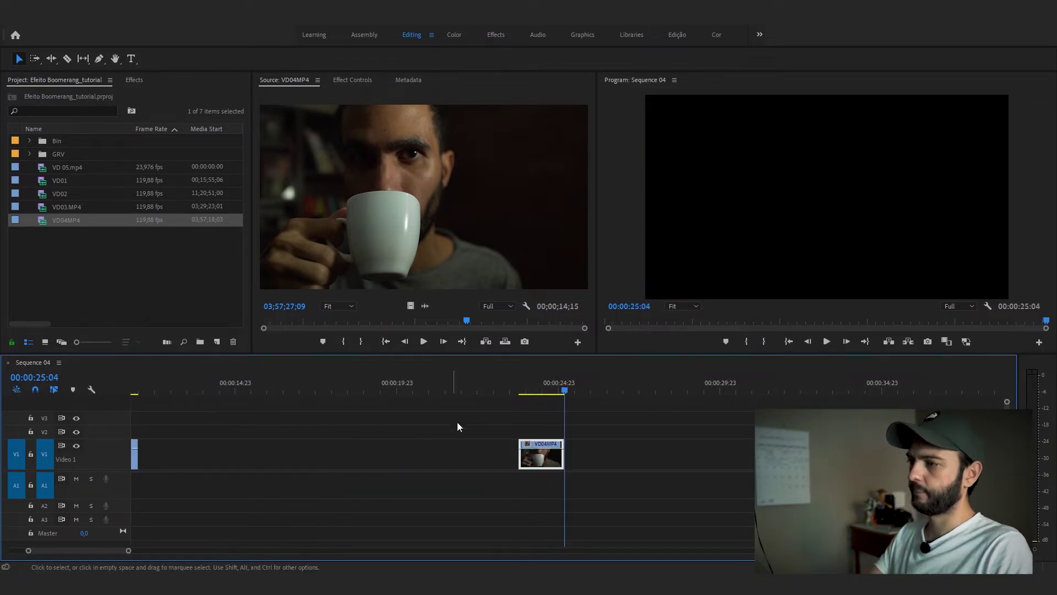
{"action": "key", "text": "Up"}
Try a reversed duplicate of the coffee clip, play it back, then delete it
{"action": "left_click", "coordinate": [642, 437]}
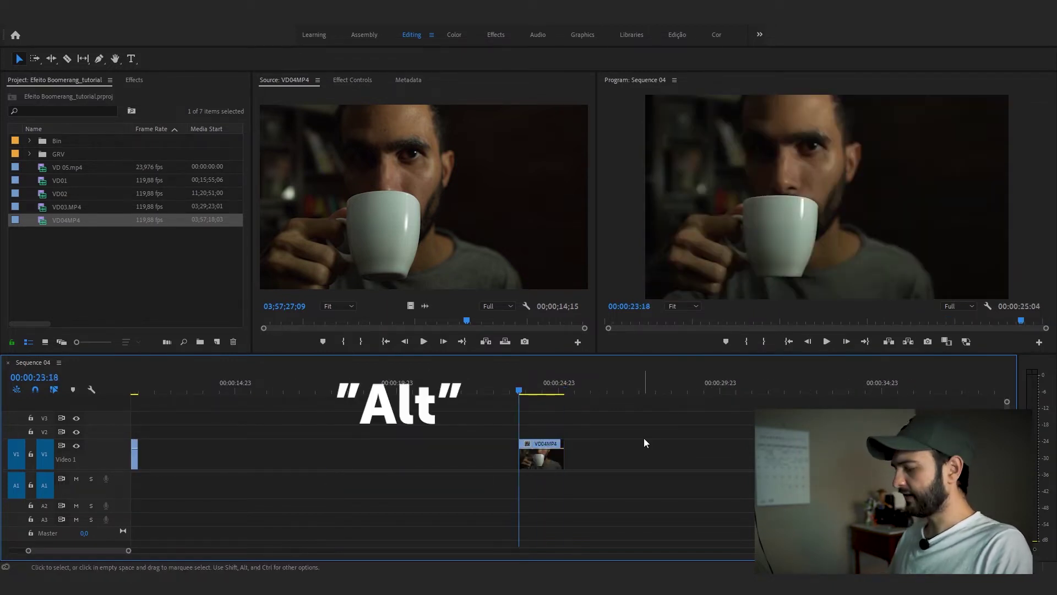
{"action": "left_click_drag", "start_coordinate": [544, 462], "coordinate": [588, 466]}
{"action": "left_click", "coordinate": [578, 385]}
{"action": "right_click", "coordinate": [588, 465]}
{"action": "left_click", "coordinate": [622, 368]}
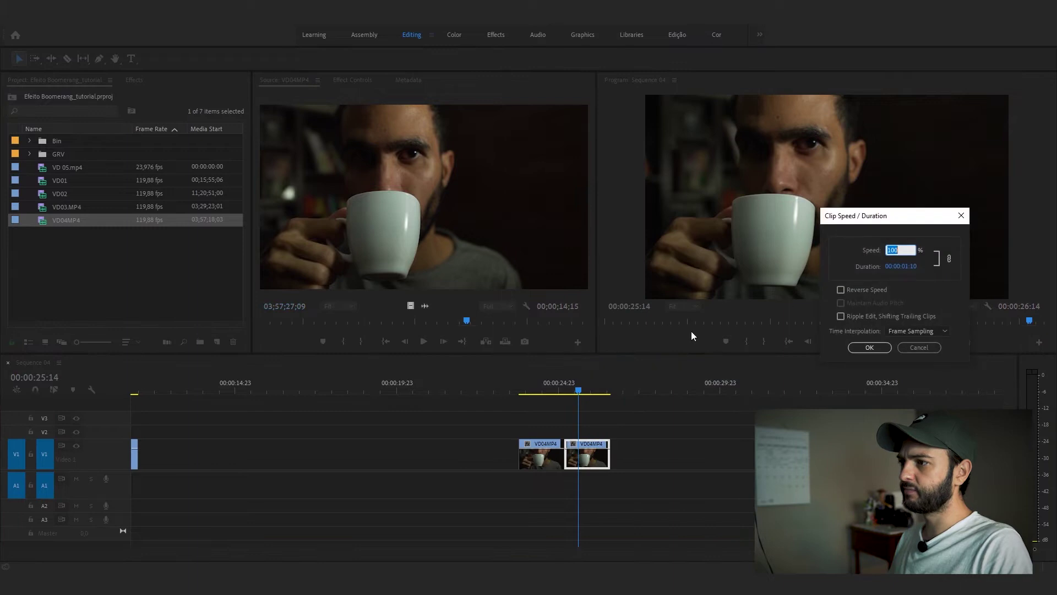
{"action": "left_click", "coordinate": [864, 350]}
{"action": "left_click", "coordinate": [519, 390]}
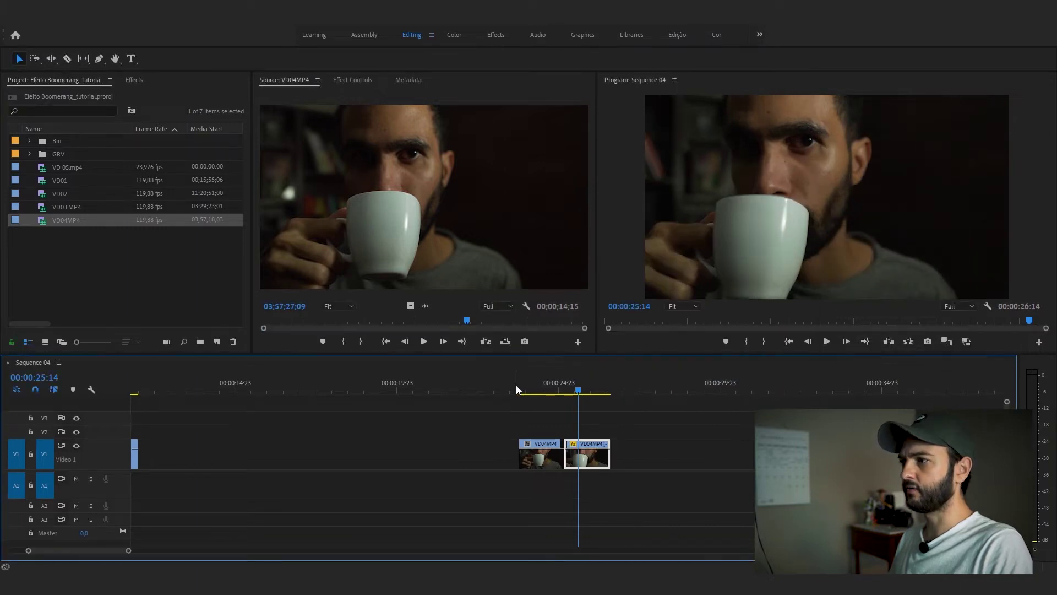
{"action": "key", "text": "space"}
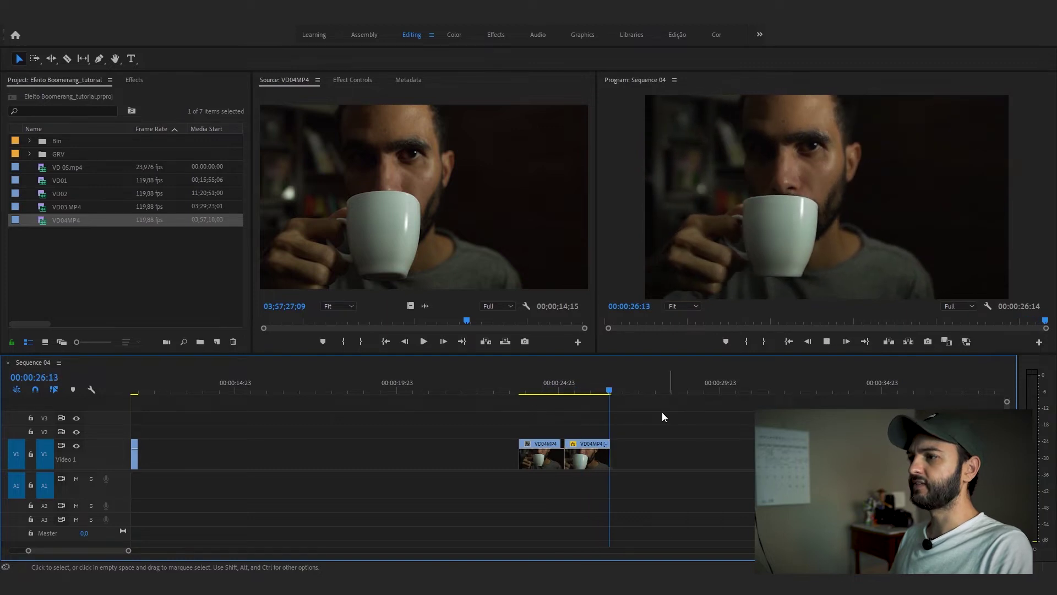
{"action": "left_click_drag", "start_coordinate": [598, 406], "coordinate": [609, 487]}
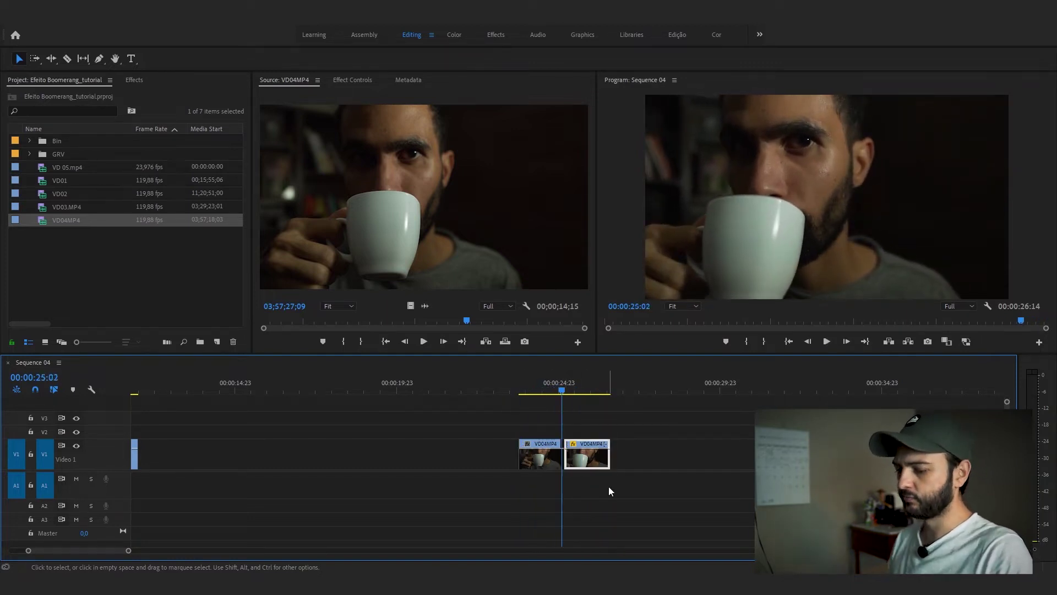
{"action": "key", "text": "Delete"}
Set the coffee clip's speed to 300%
{"action": "left_click", "coordinate": [535, 390]}
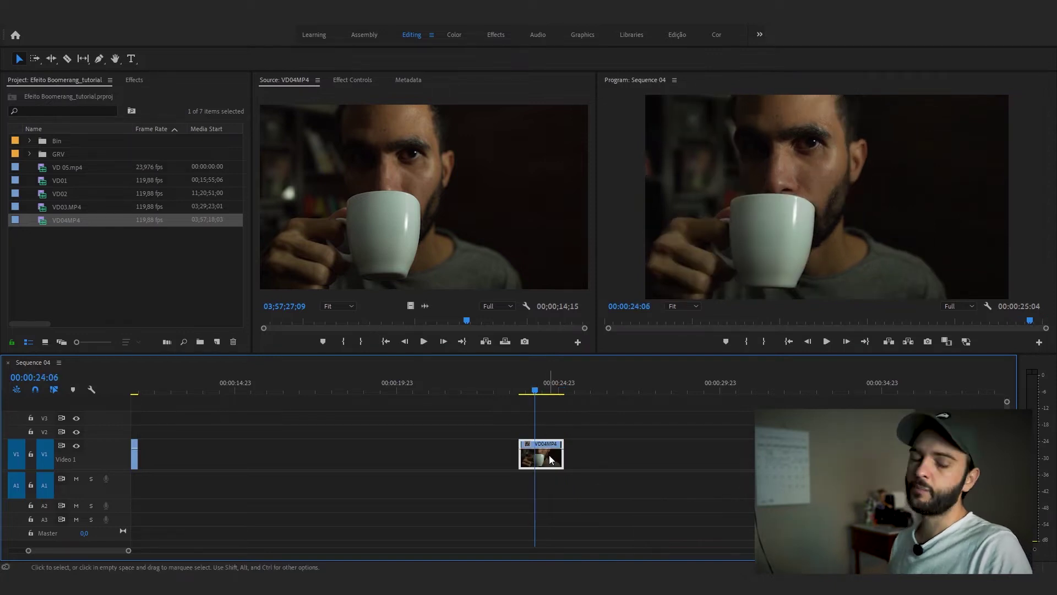
{"action": "right_click", "coordinate": [550, 454]}
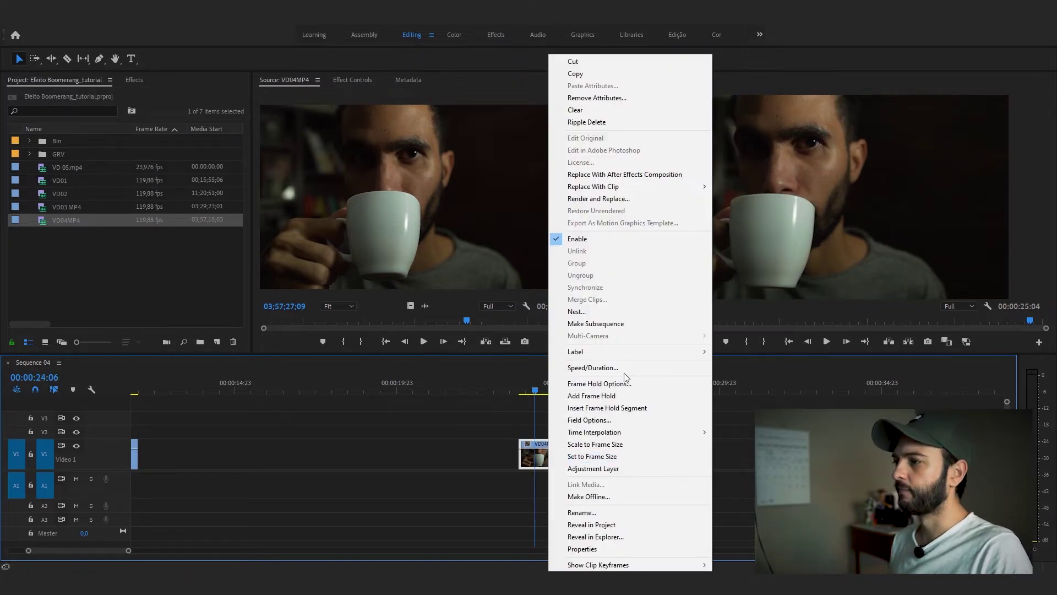
{"action": "left_click", "coordinate": [625, 369]}
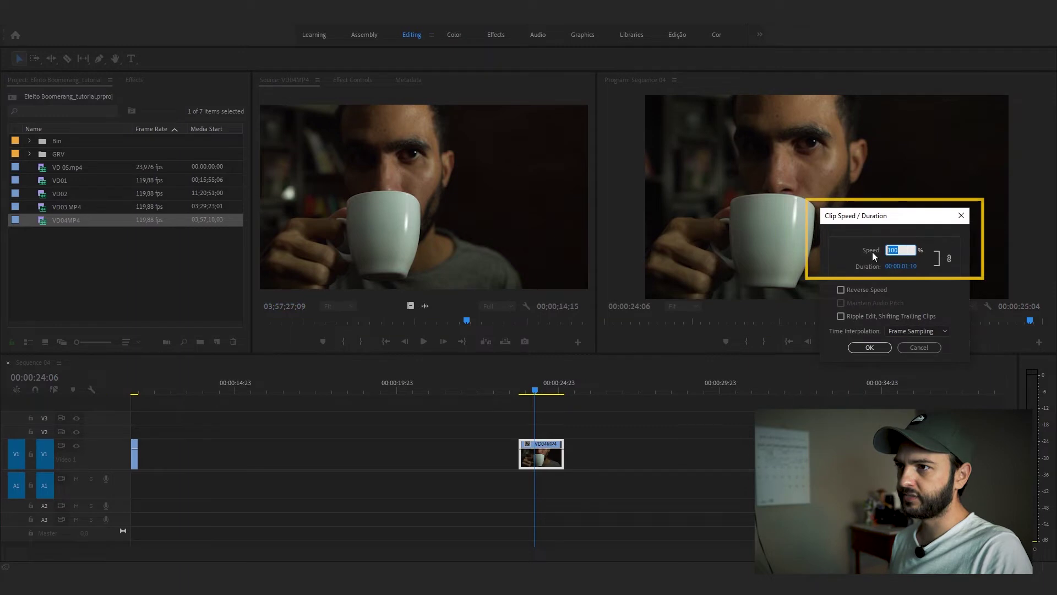
{"action": "type", "text": "300"}
{"action": "key", "text": "Return"}
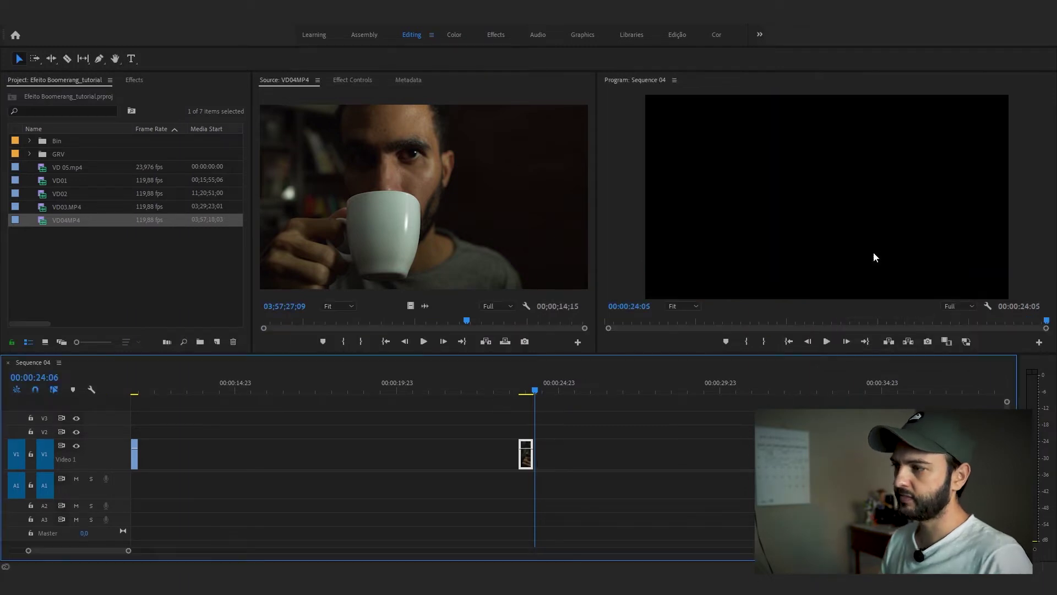
{"action": "left_click_drag", "start_coordinate": [531, 391], "coordinate": [518, 391]}
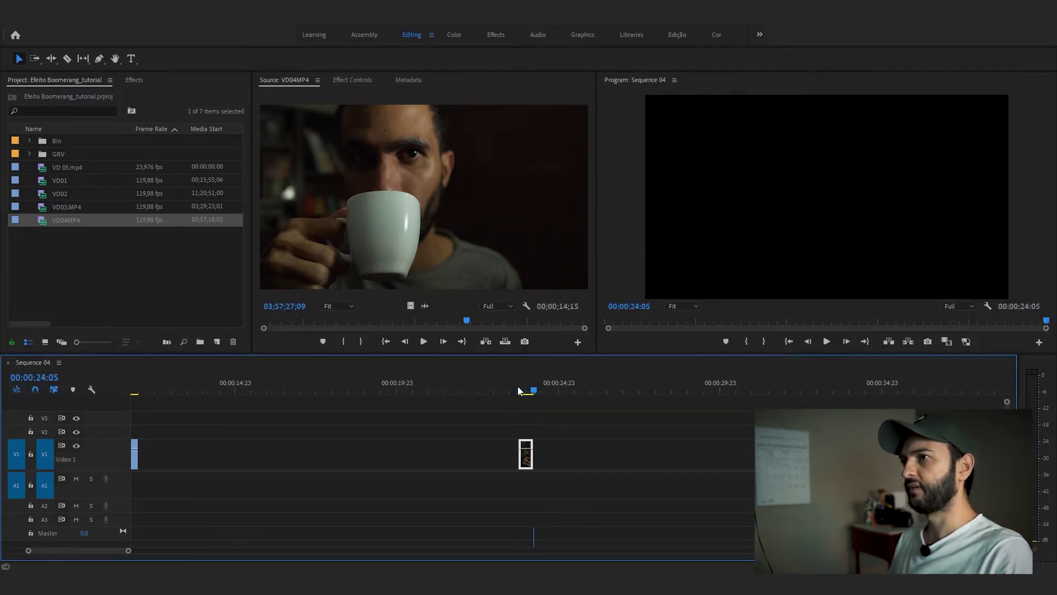
{"action": "left_click", "coordinate": [518, 392]}
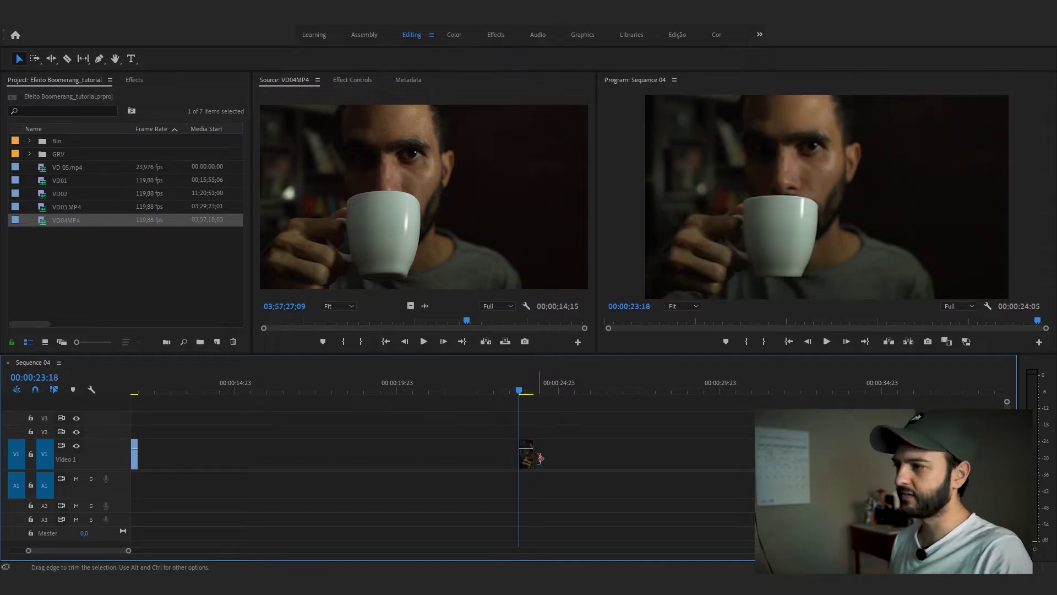
Add a reversed 300% copy after the coffee clip and repeat the pair along the track
{"action": "mouse_move", "coordinate": [526, 457]}
{"action": "left_mouse_down"}
{"action": "mouse_move", "coordinate": [551, 460]}
{"action": "mouse_move", "coordinate": [540, 454]}
{"action": "left_mouse_up"}
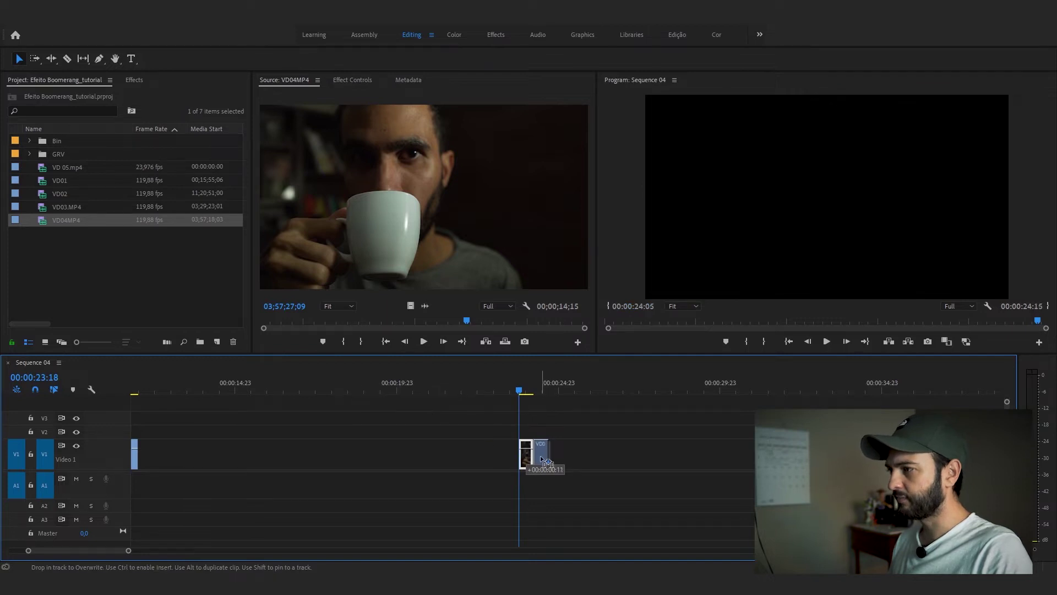
{"action": "left_click", "coordinate": [539, 455]}
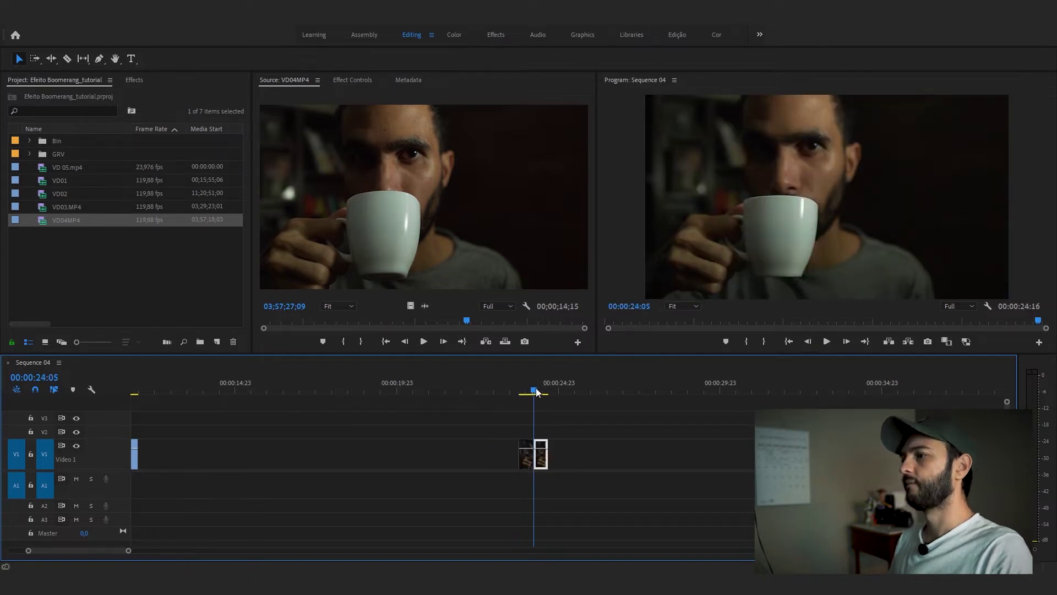
{"action": "right_click", "coordinate": [544, 454]}
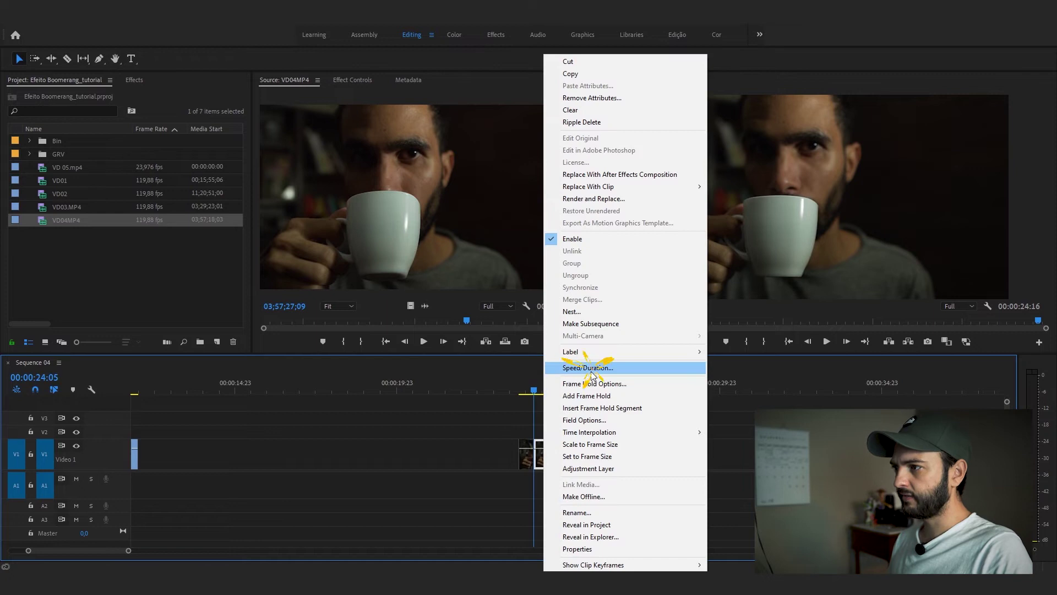
{"action": "left_click", "coordinate": [591, 369]}
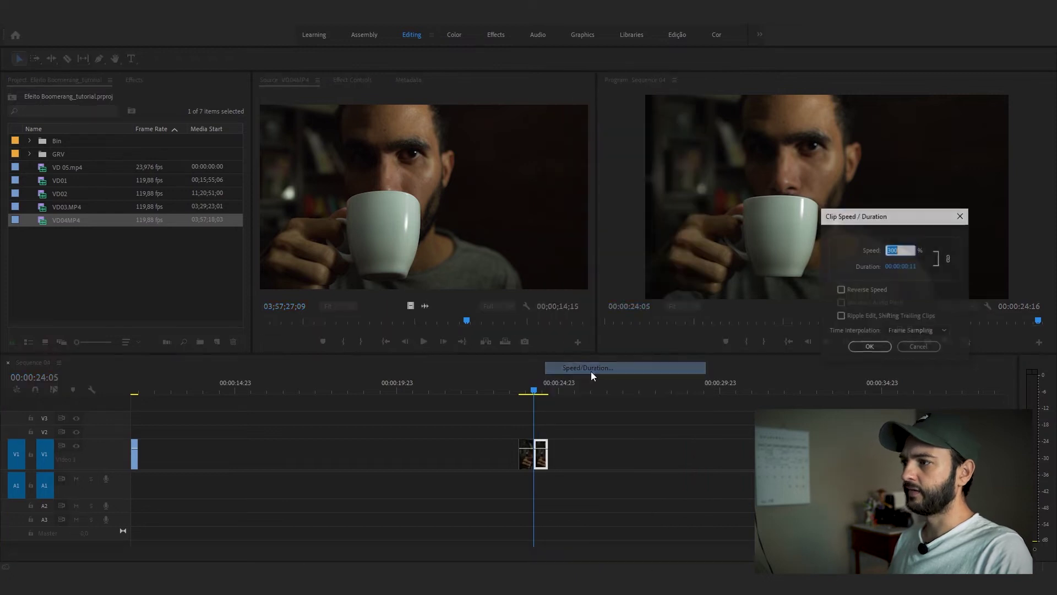
{"action": "left_click", "coordinate": [867, 348]}
{"action": "left_click", "coordinate": [525, 380]}
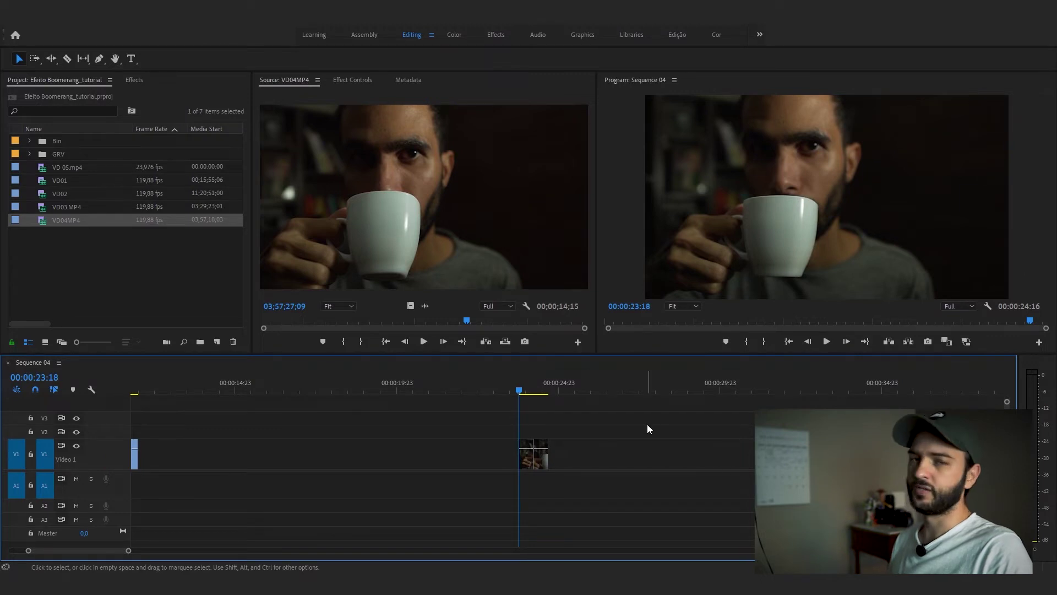
{"action": "left_click_drag", "start_coordinate": [530, 457], "coordinate": [639, 461]}
{"action": "left_click", "coordinate": [541, 459]}
Play back the coffee boomerang, then load VD03.MP4 and VD 05.mp4 into the Source monitor
{"action": "key", "text": "space"}
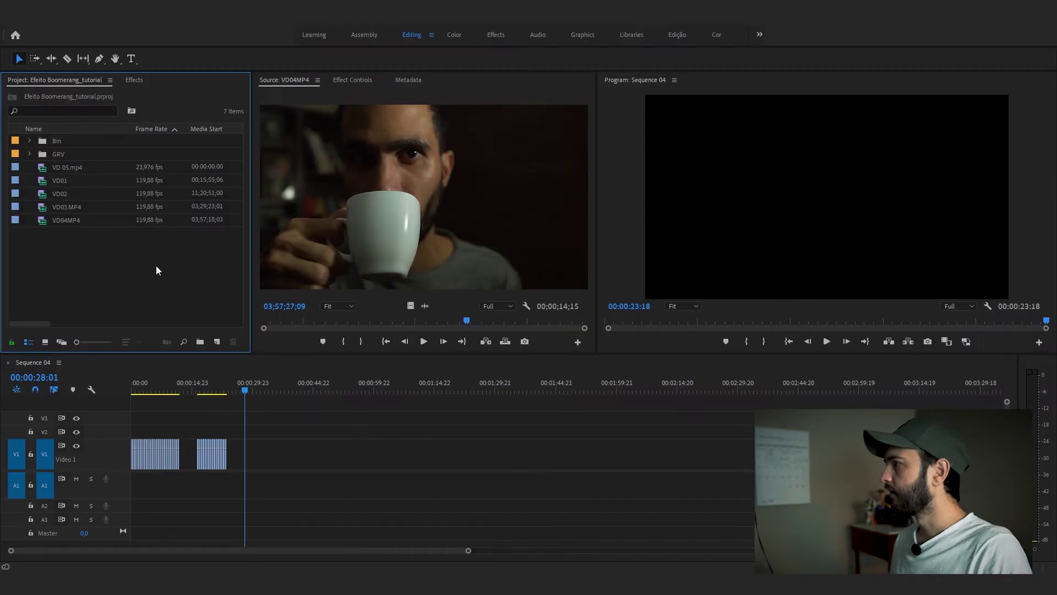
{"action": "double_click", "coordinate": [42, 207]}
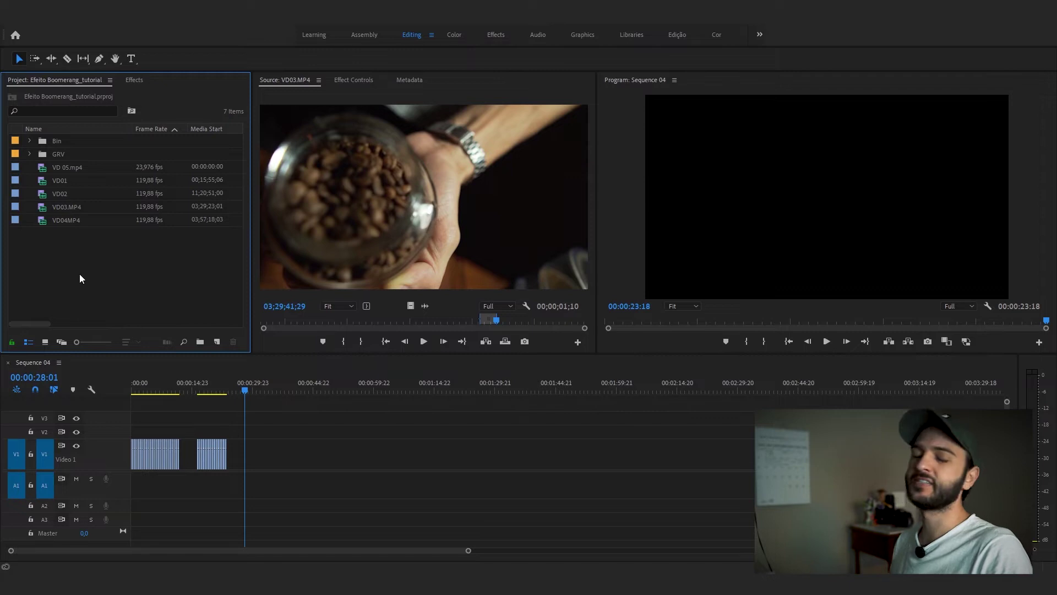
{"action": "double_click", "coordinate": [46, 207]}
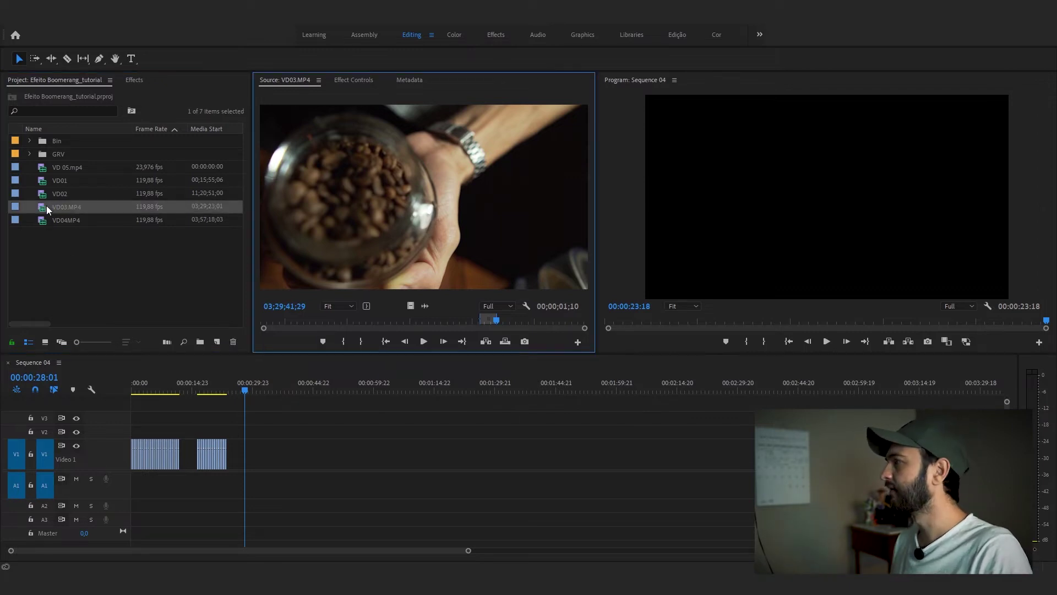
{"action": "double_click", "coordinate": [193, 167]}
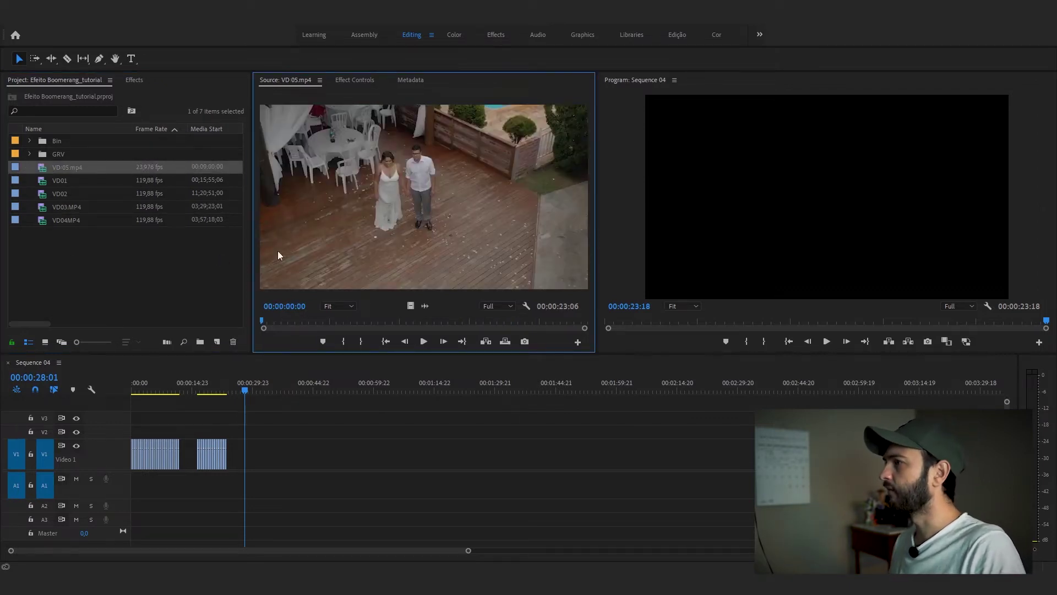
Place VD 05.mp4 after the coffee clips, trim its start to 00:00:58:02, and preview it
{"action": "left_click_drag", "start_coordinate": [388, 370], "coordinate": [342, 423]}
{"action": "left_click_drag", "start_coordinate": [313, 390], "coordinate": [349, 390]}
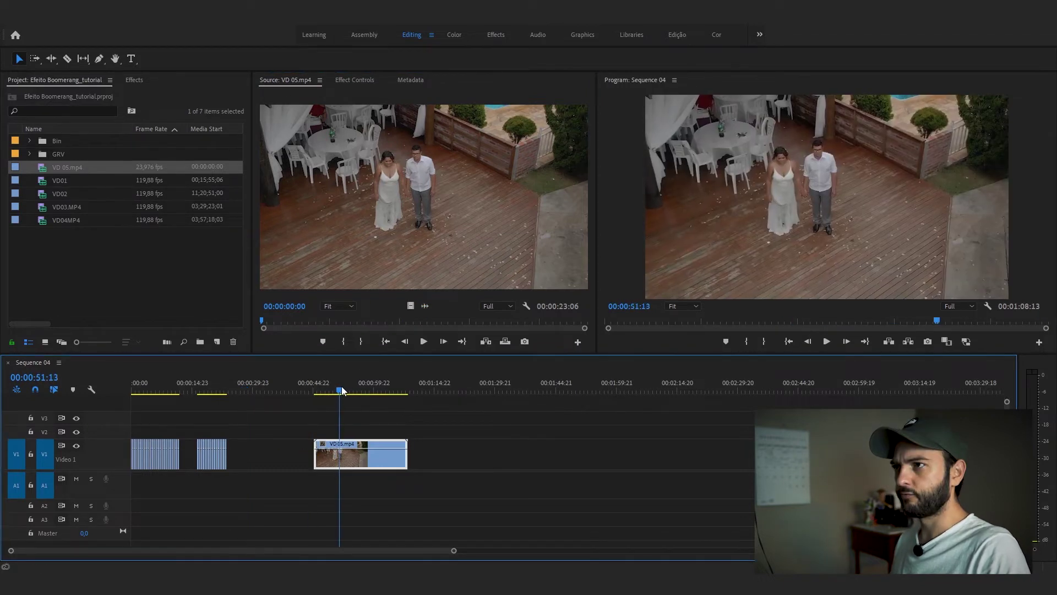
{"action": "left_click_drag", "start_coordinate": [349, 390], "coordinate": [358, 390]}
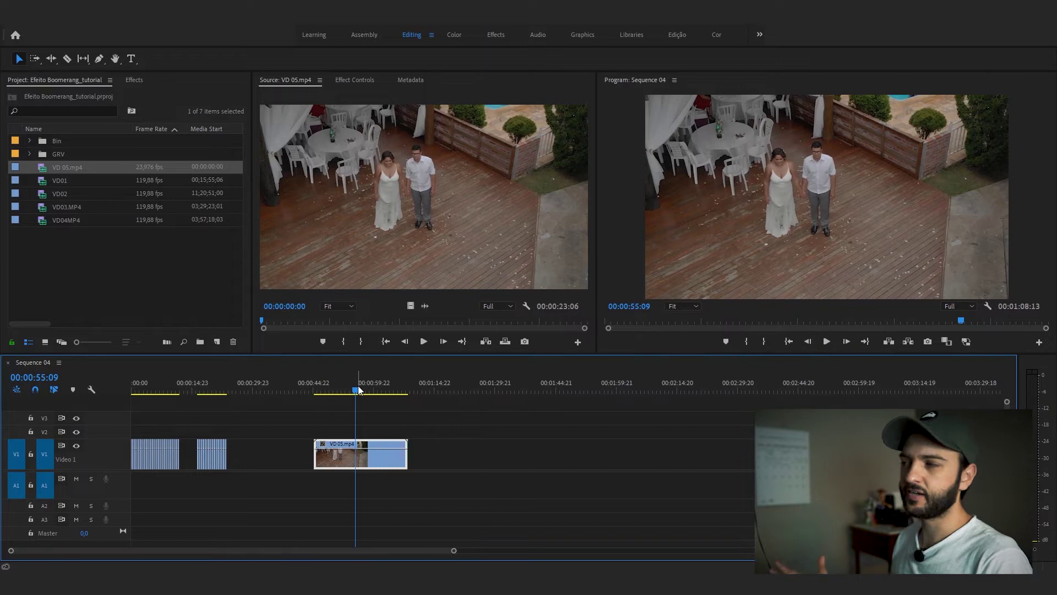
{"action": "mouse_move", "coordinate": [358, 389]}
{"action": "left_mouse_down"}
{"action": "mouse_move", "coordinate": [374, 393]}
{"action": "mouse_move", "coordinate": [365, 398]}
{"action": "left_mouse_up"}
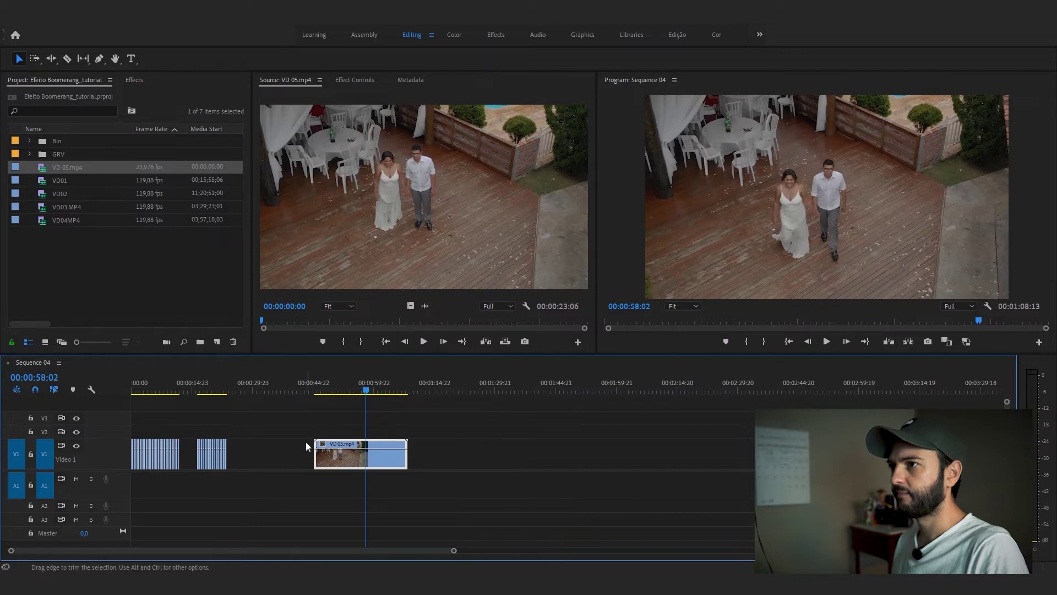
{"action": "left_click_drag", "start_coordinate": [315, 454], "coordinate": [366, 457]}
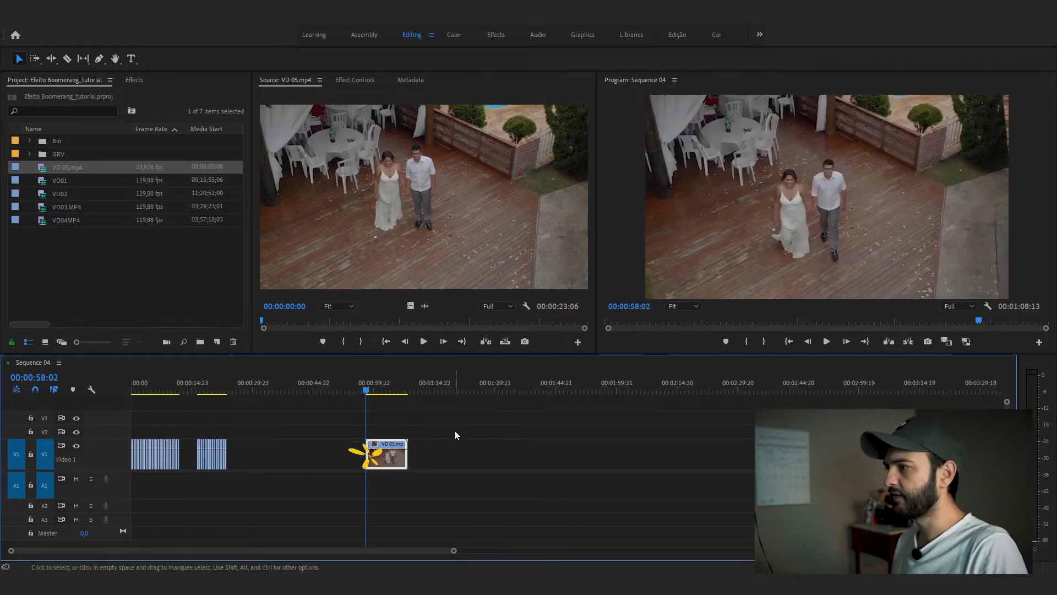
{"action": "key", "text": "space"}
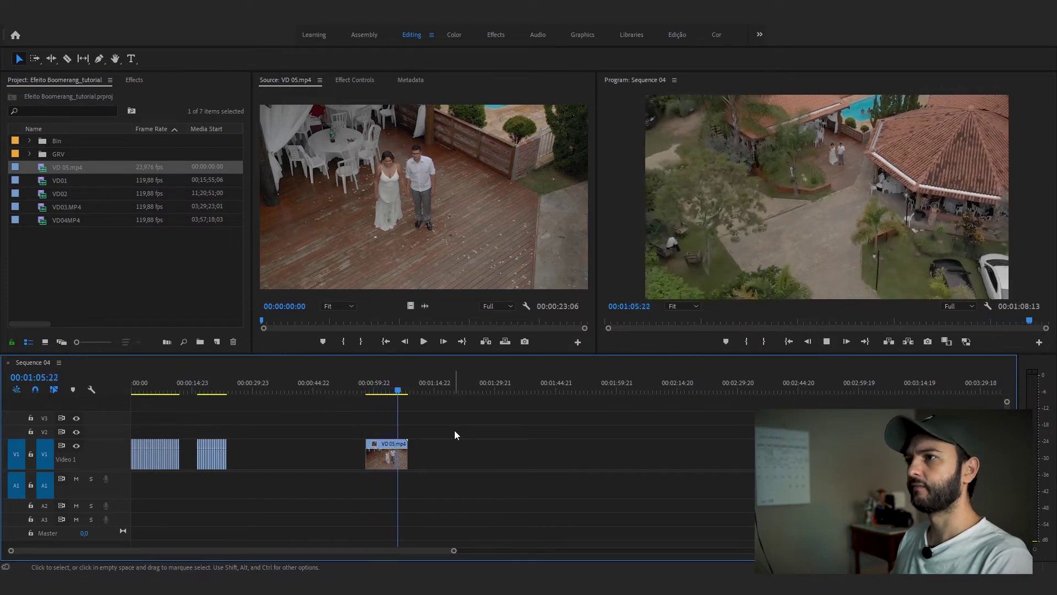
{"action": "left_click", "coordinate": [444, 436]}
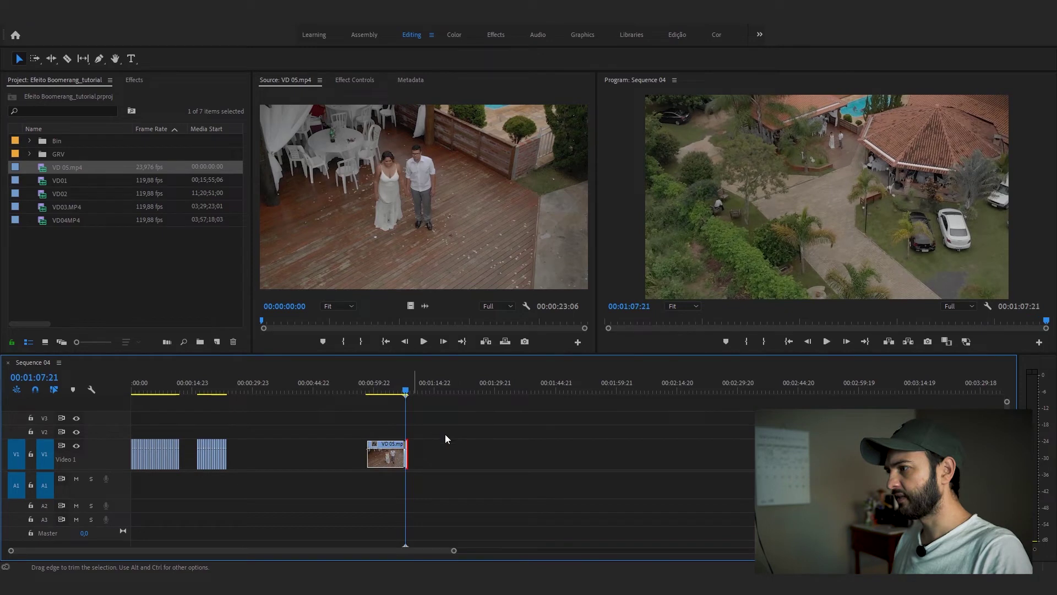
{"action": "key", "text": "Up"}
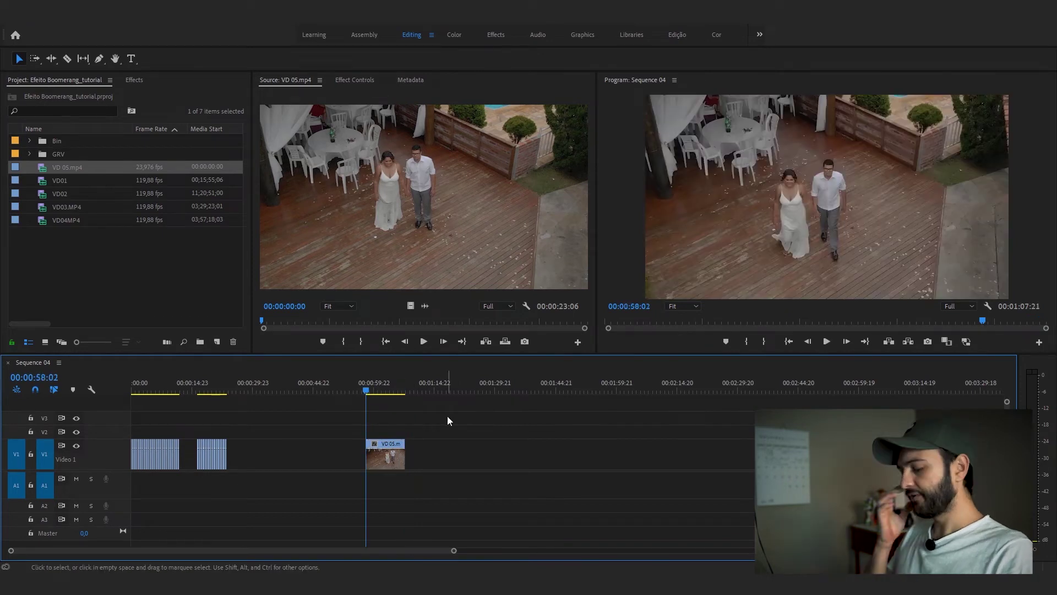
{"action": "key", "text": "equal"}
{"action": "key", "text": "equal"}
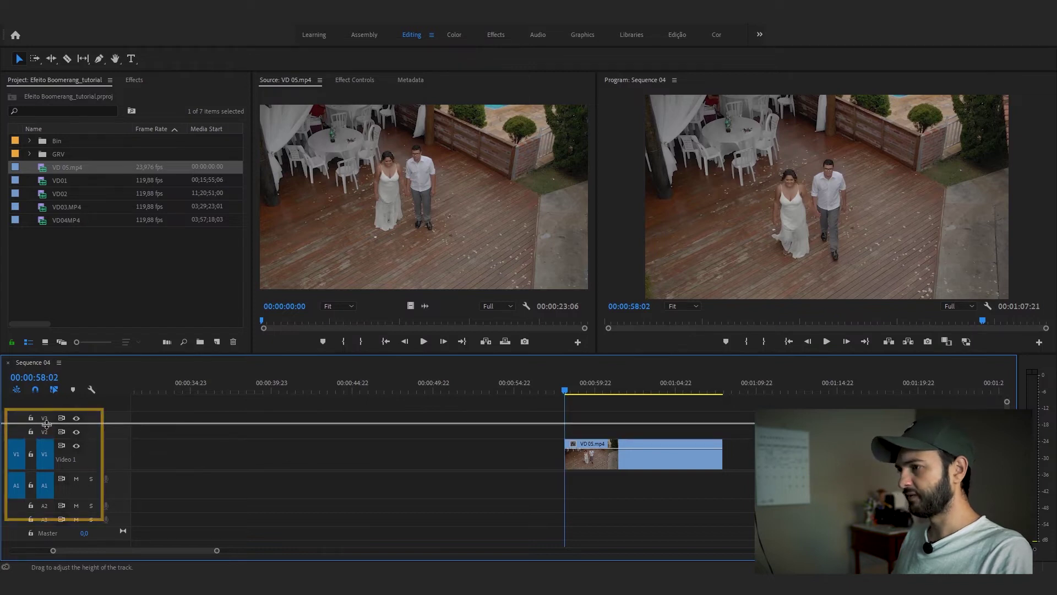
Make the V1 track taller and show VD 05.mp4's Time Remapping > Speed line
{"action": "left_click_drag", "start_coordinate": [47, 426], "coordinate": [46, 410]}
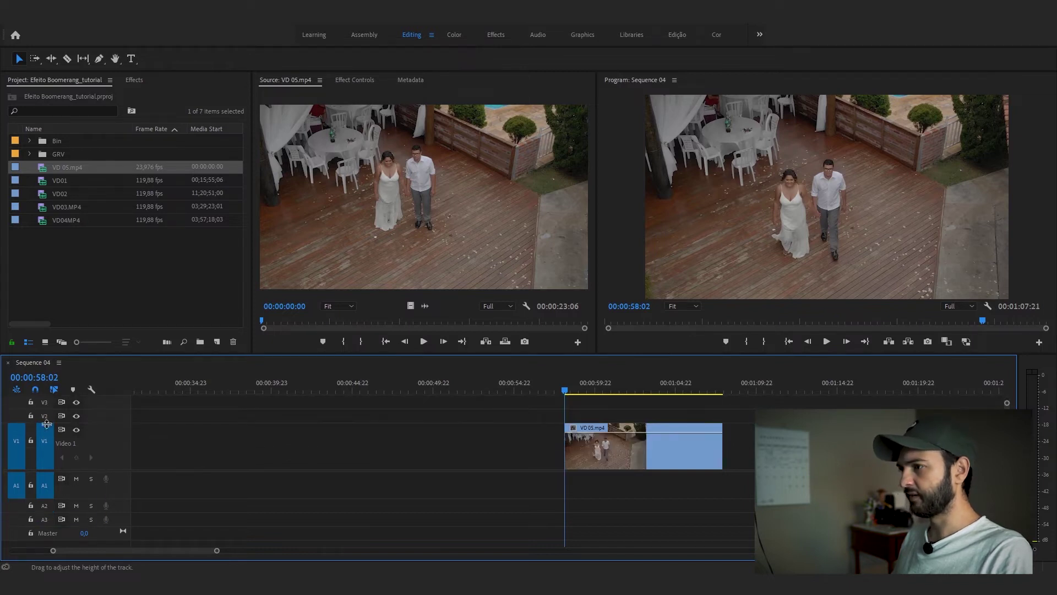
{"action": "left_click", "coordinate": [573, 428]}
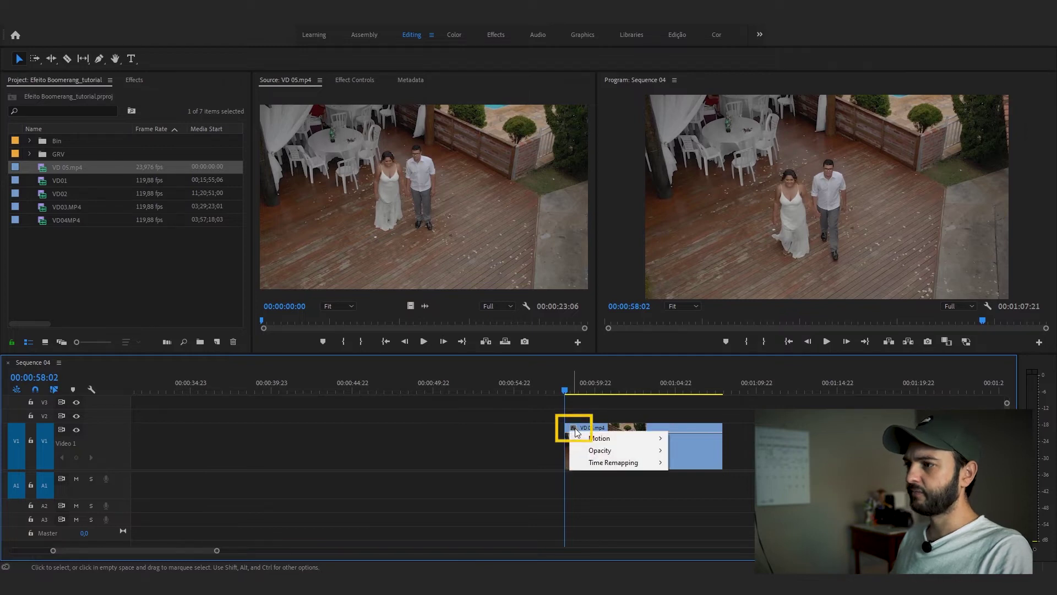
{"action": "mouse_move", "coordinate": [626, 463]}
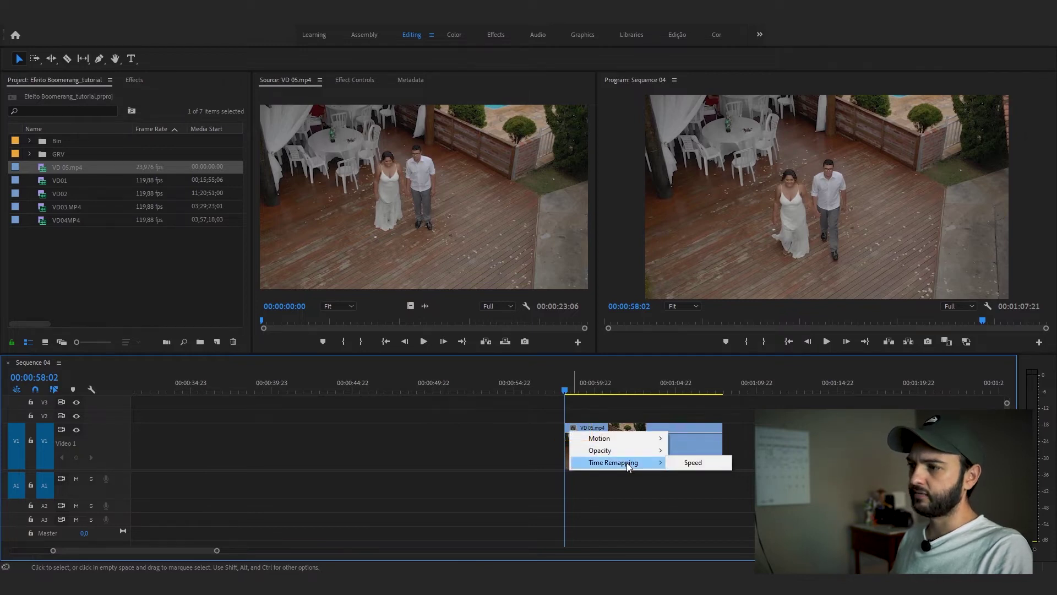
{"action": "left_click", "coordinate": [691, 464]}
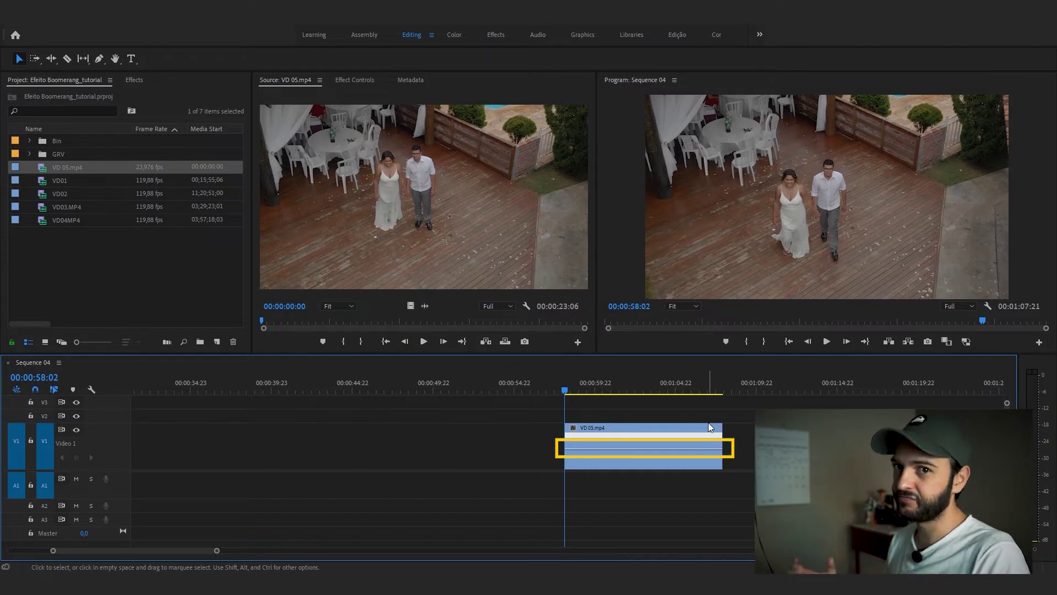
Add two speed keyframes on VD 05.mp4 and raise the section between them to about 640%
{"action": "left_click", "coordinate": [574, 392]}
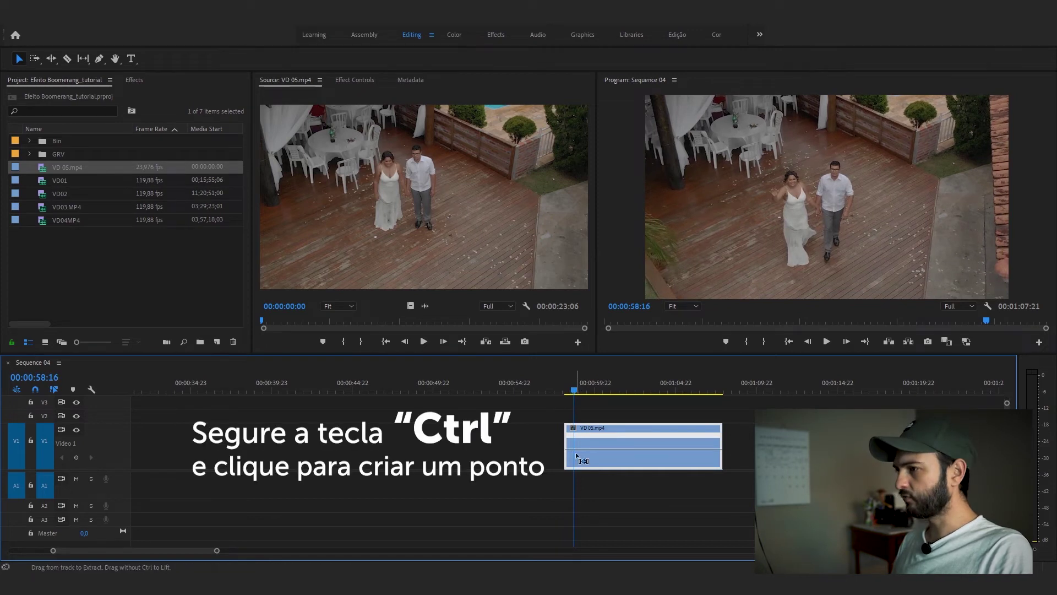
{"action": "left_click_drag", "start_coordinate": [576, 392], "coordinate": [710, 395]}
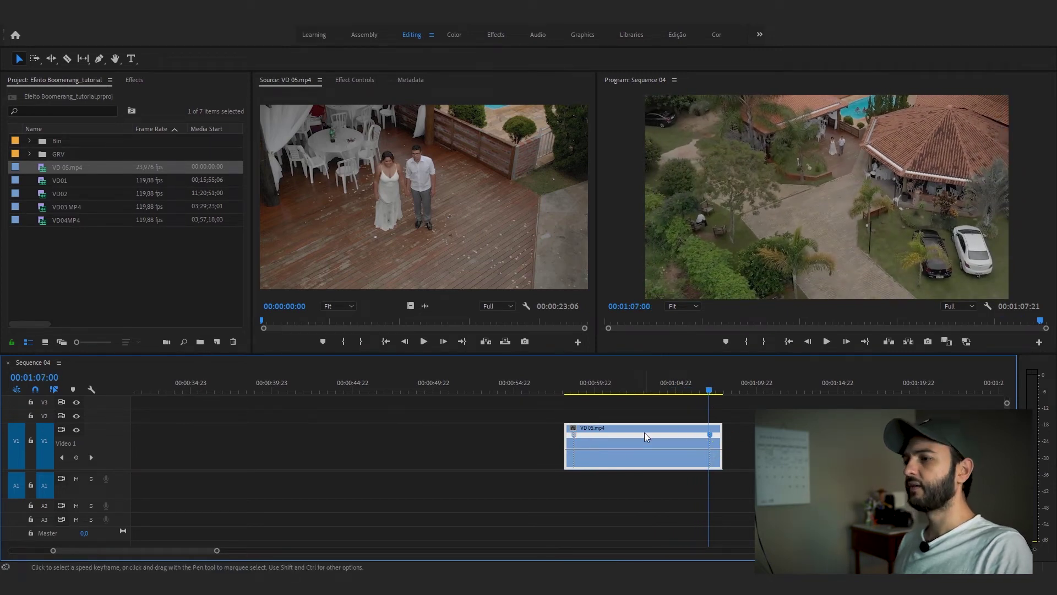
{"action": "key", "text": "equal"}
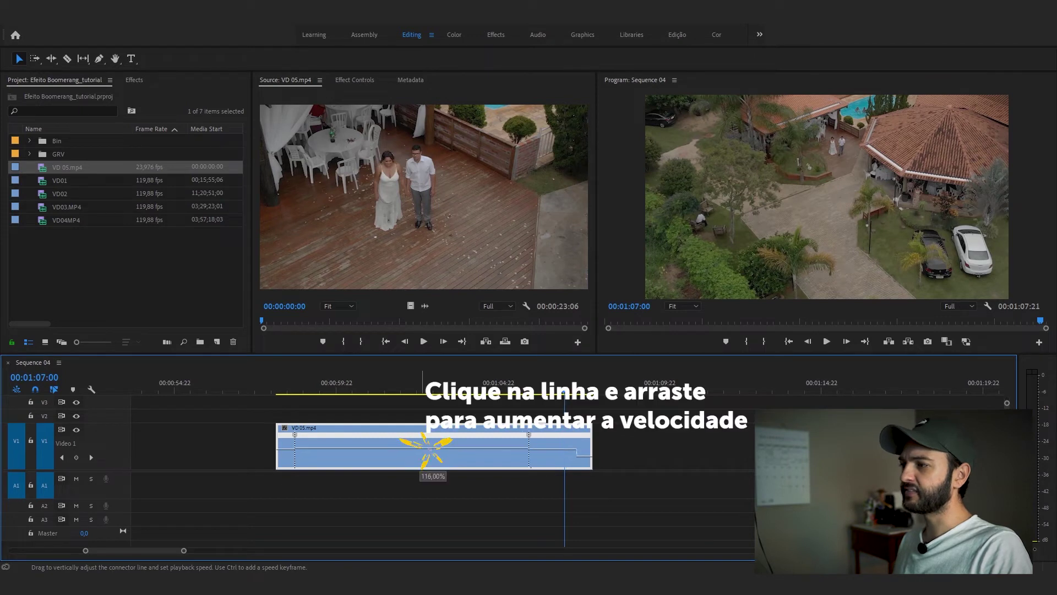
{"action": "left_click_drag", "start_coordinate": [419, 448], "coordinate": [418, 440]}
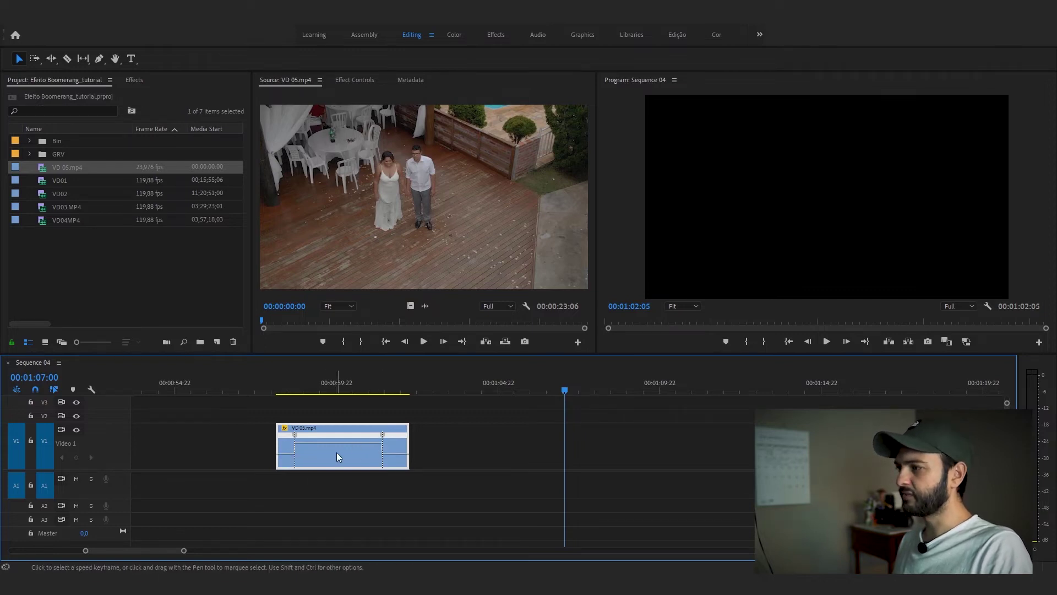
{"action": "left_click_drag", "start_coordinate": [338, 443], "coordinate": [337, 440]}
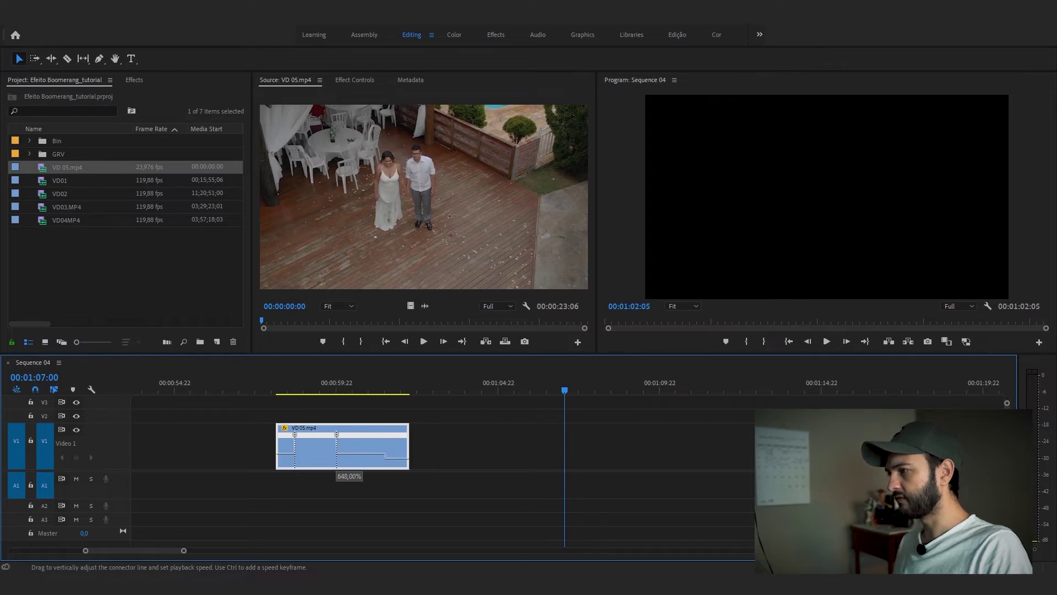
{"action": "left_click_drag", "start_coordinate": [337, 439], "coordinate": [337, 438]}
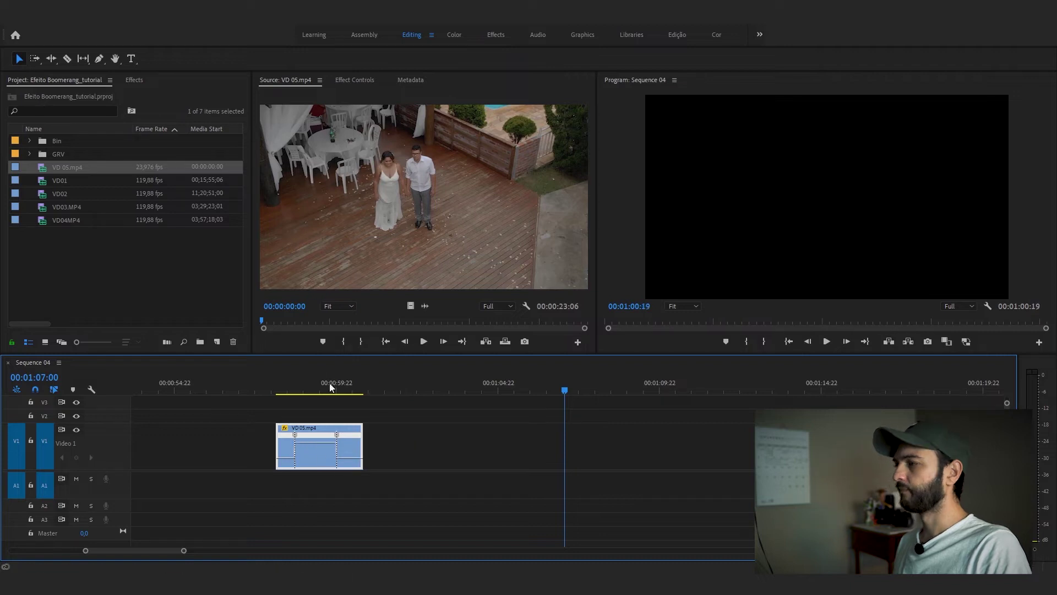
{"action": "left_click", "coordinate": [275, 389]}
{"action": "key", "text": "="}
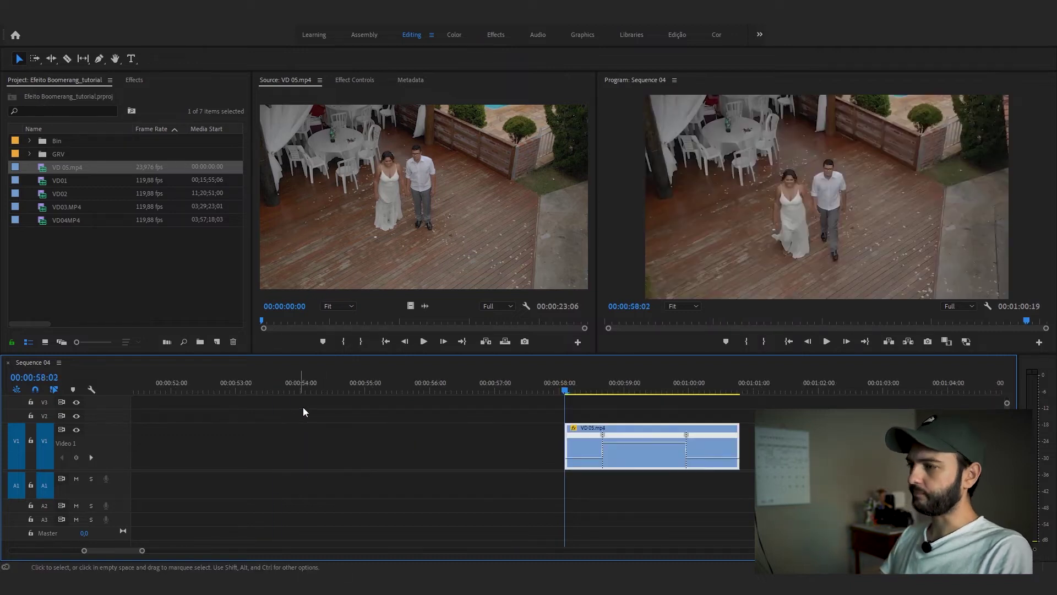
Split both VD 05.mp4 speed keyframes into gradual ease-in and ease-out ramps
{"action": "left_click", "coordinate": [698, 416]}
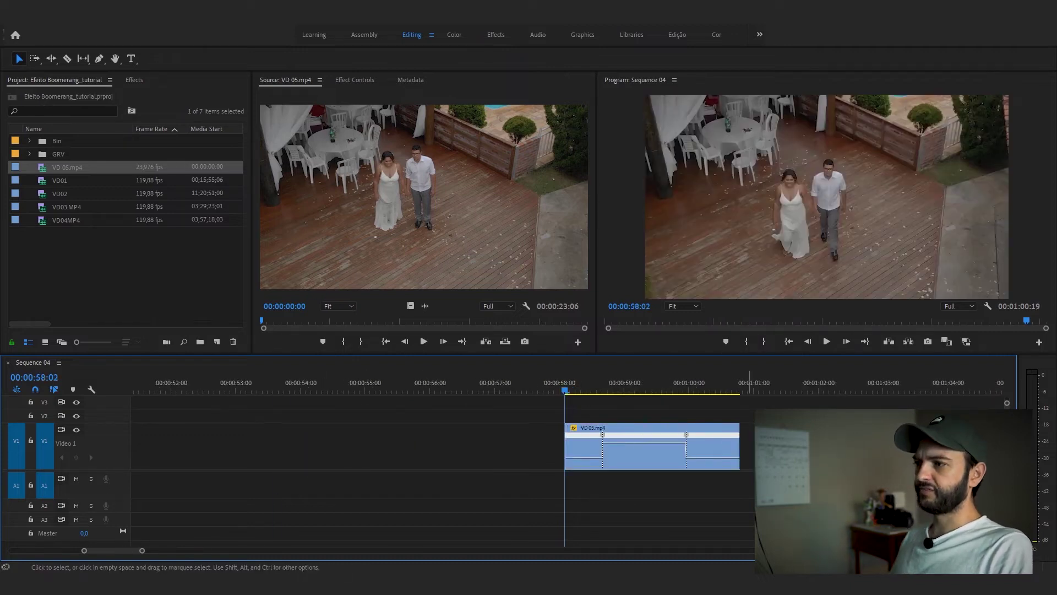
{"action": "key", "text": "space"}
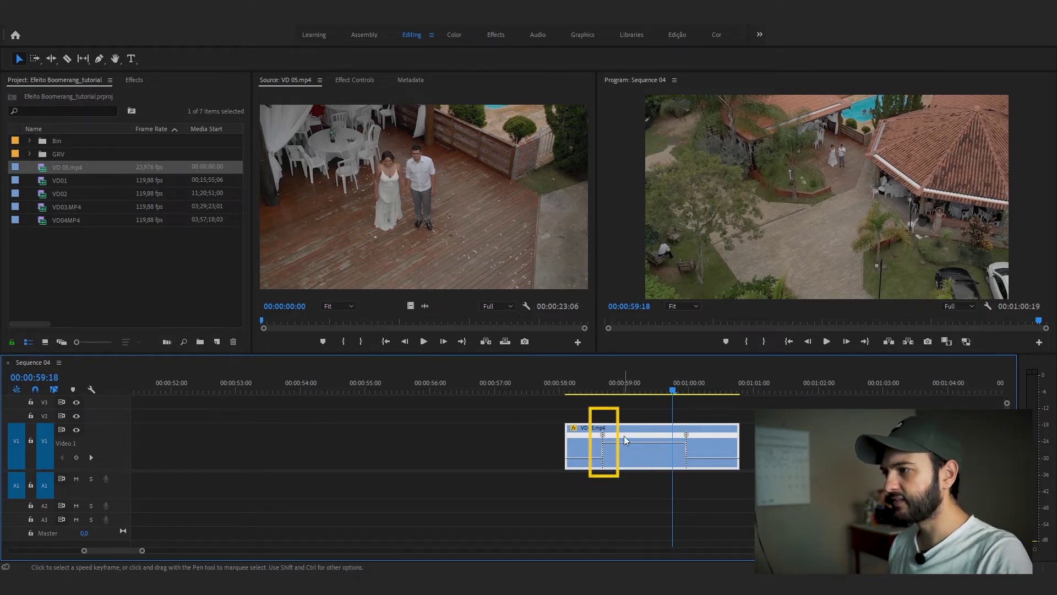
{"action": "left_click_drag", "start_coordinate": [604, 436], "coordinate": [609, 439]}
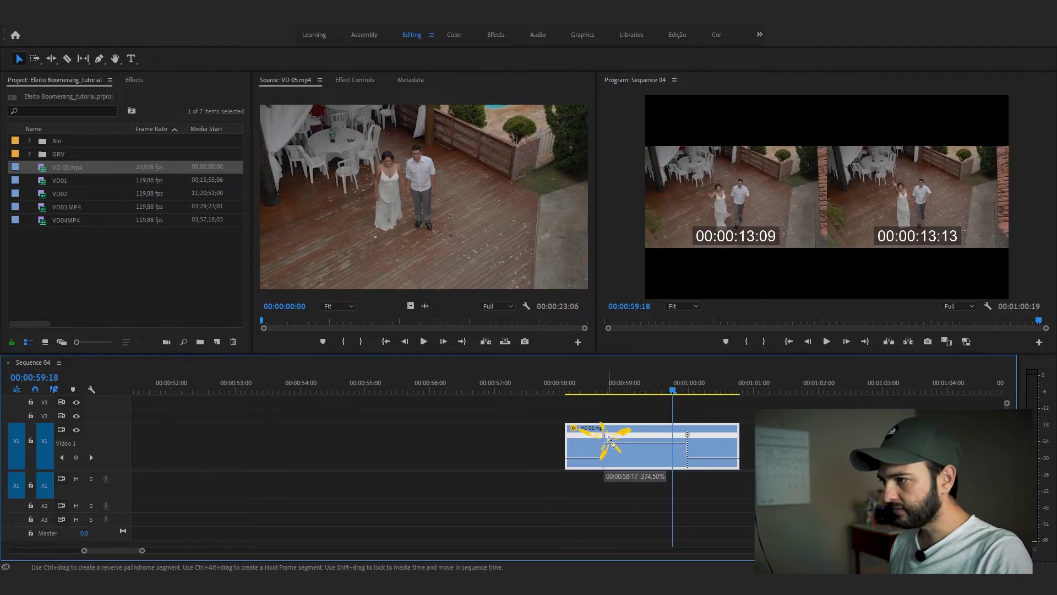
{"action": "mouse_move", "coordinate": [608, 439]}
{"action": "left_mouse_down"}
{"action": "mouse_move", "coordinate": [623, 439]}
{"action": "mouse_move", "coordinate": [588, 440]}
{"action": "left_mouse_up"}
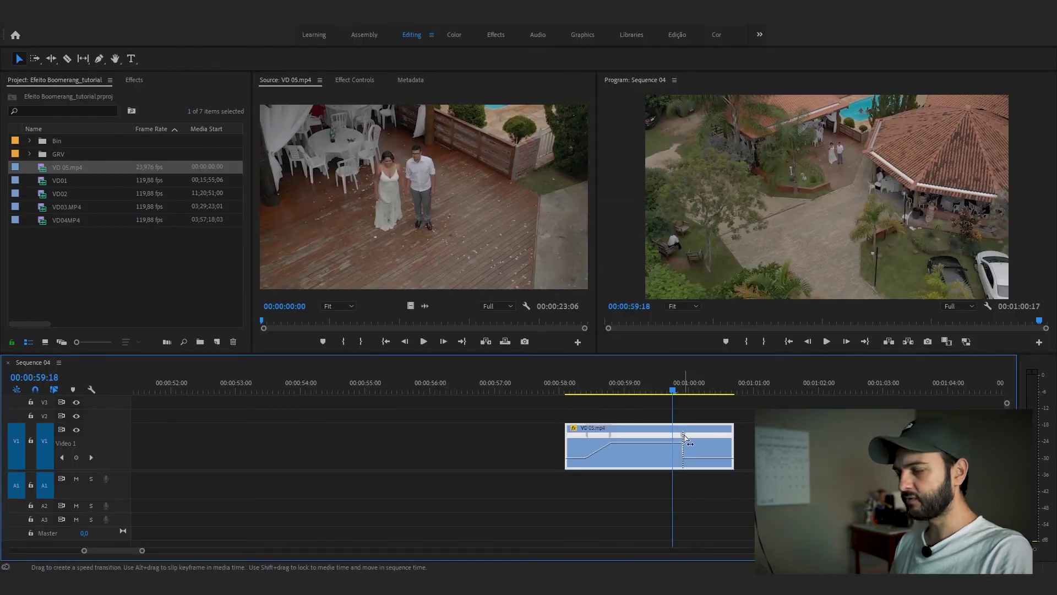
{"action": "left_click_drag", "start_coordinate": [685, 438], "coordinate": [719, 438]}
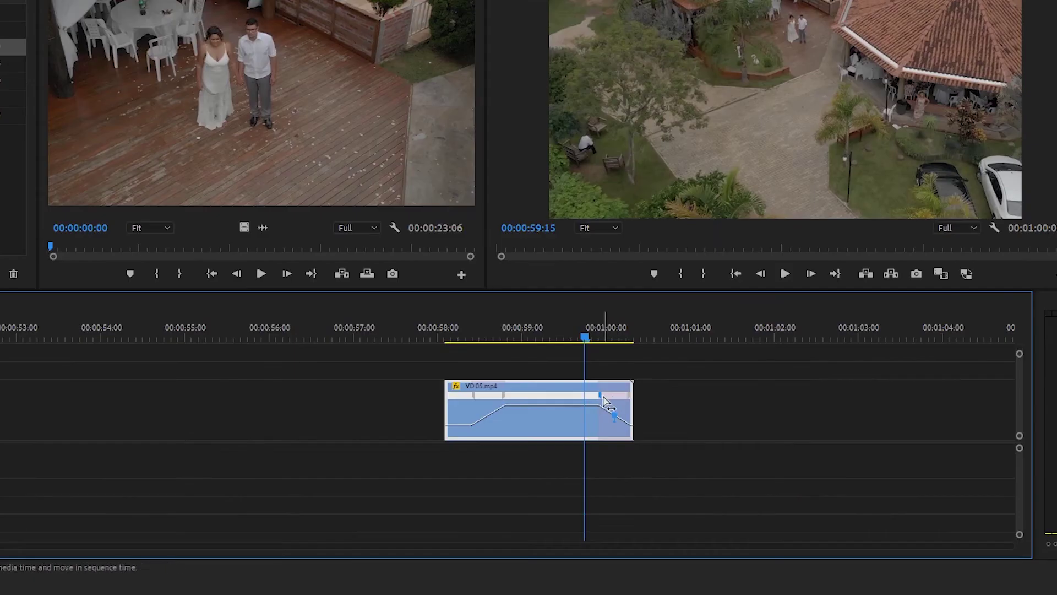
{"action": "left_click_drag", "start_coordinate": [604, 399], "coordinate": [590, 399]}
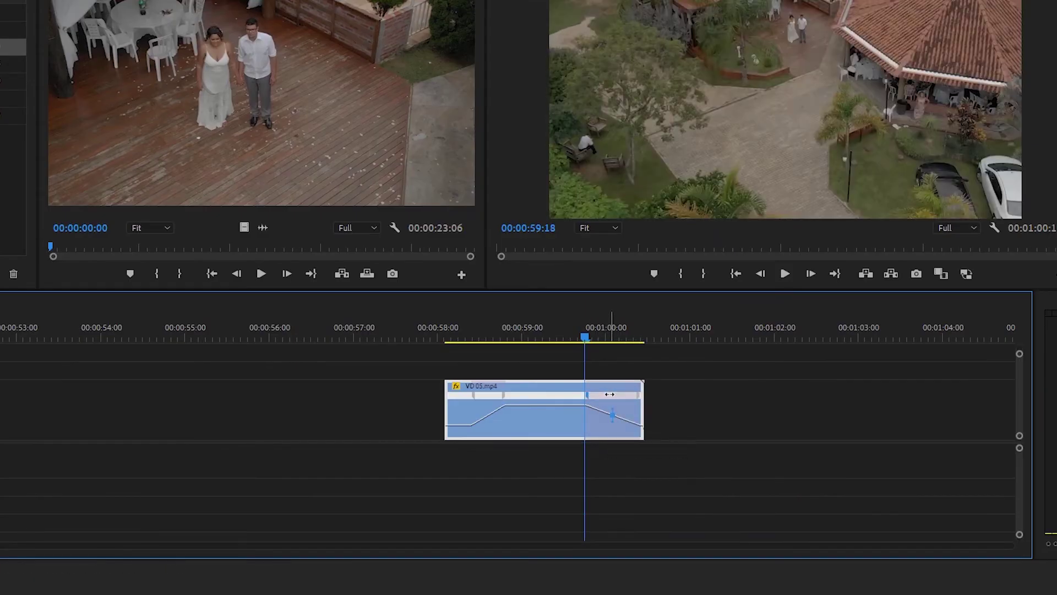
{"action": "left_click", "coordinate": [544, 330]}
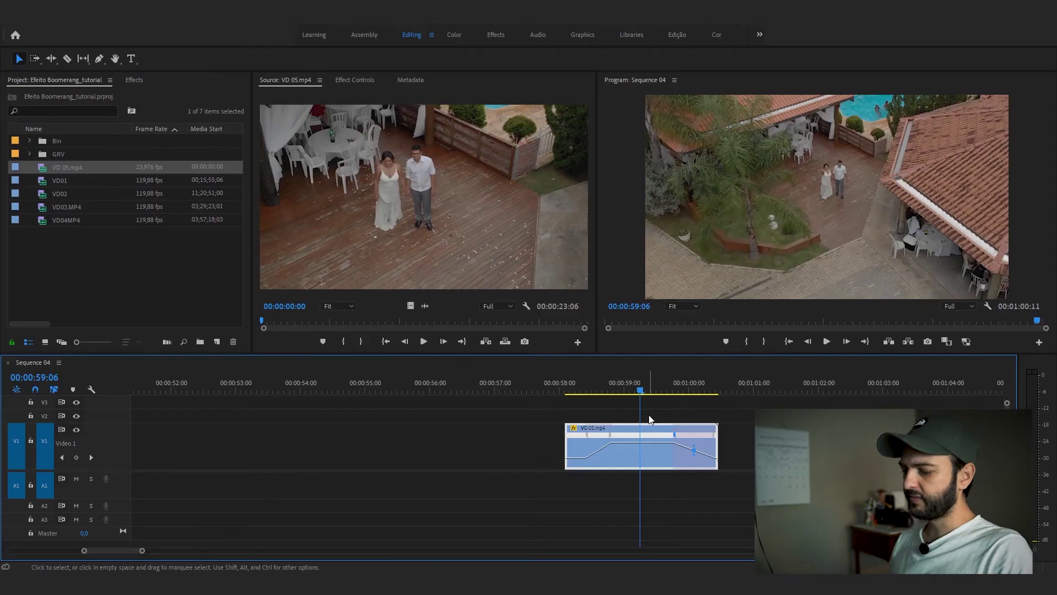
{"action": "key", "text": "="}
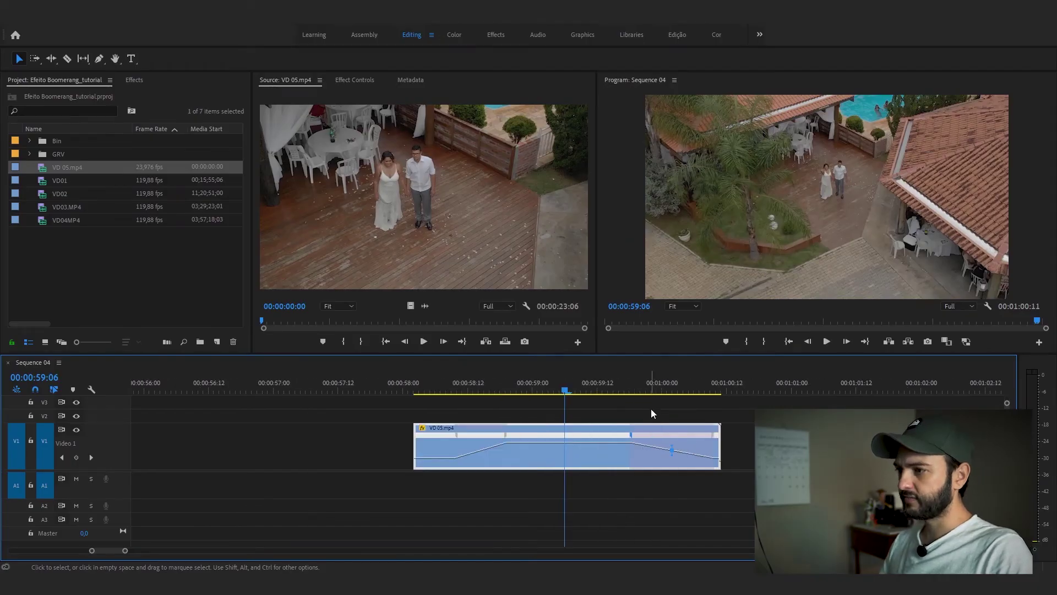
Curve the first VD 05.mp4 speed ramp with its ease handle and play it back
{"action": "left_click", "coordinate": [671, 449]}
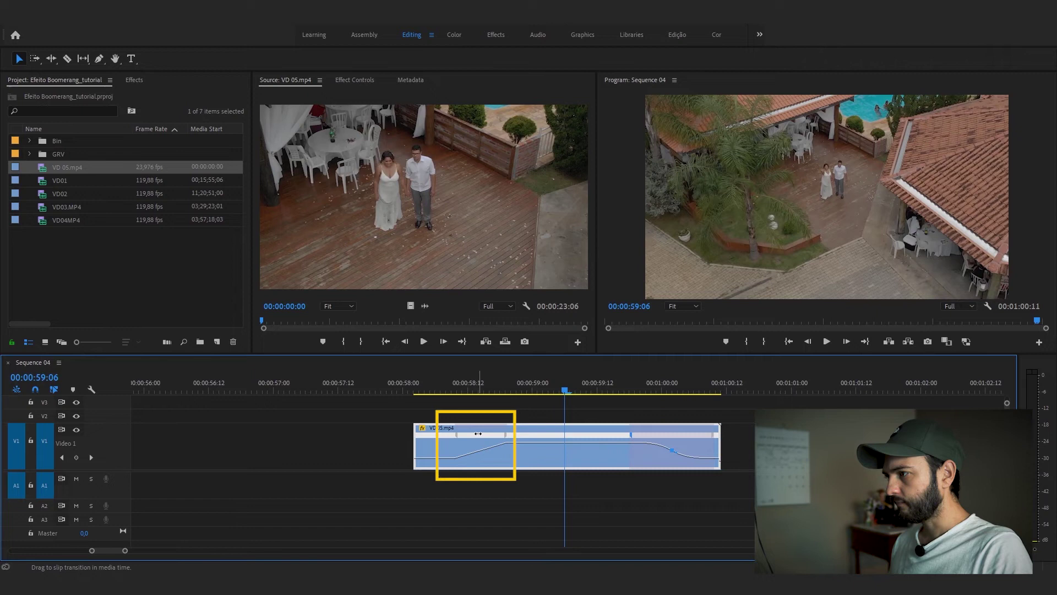
{"action": "left_click", "coordinate": [478, 433]}
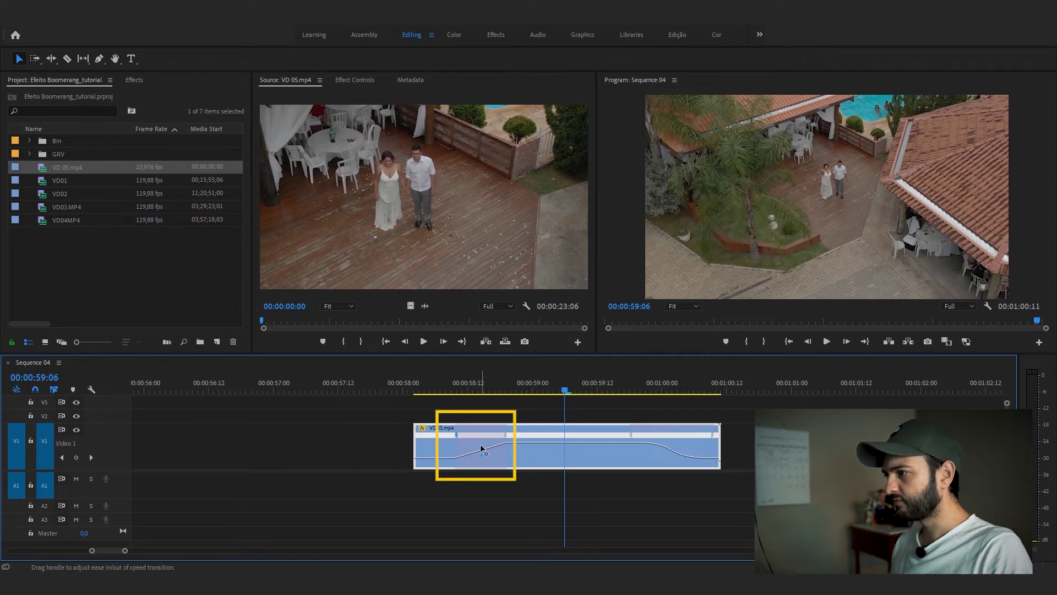
{"action": "left_click", "coordinate": [480, 448]}
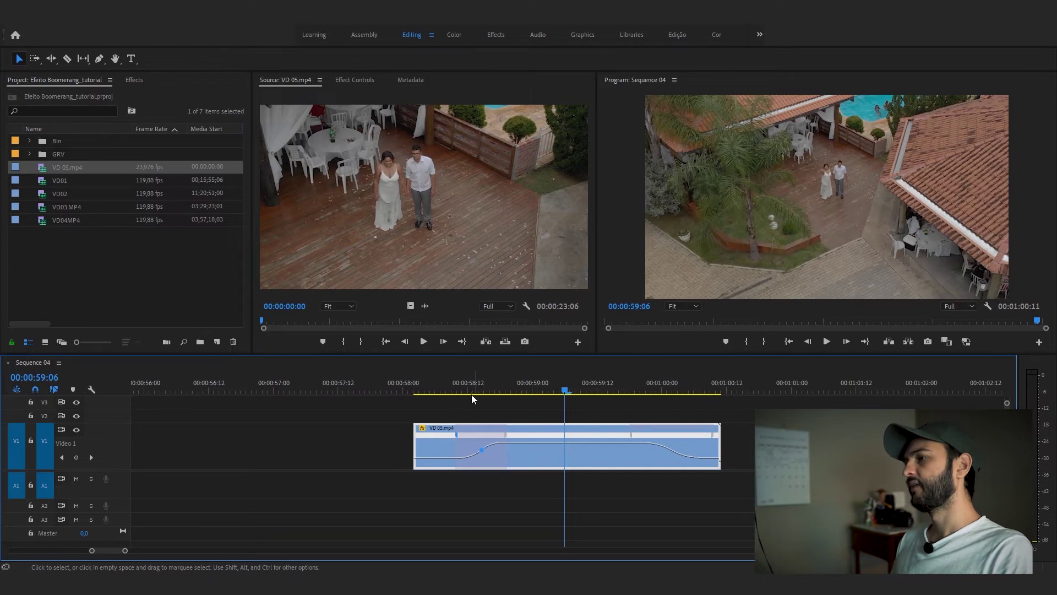
{"action": "left_click", "coordinate": [431, 390]}
{"action": "key", "text": "space"}
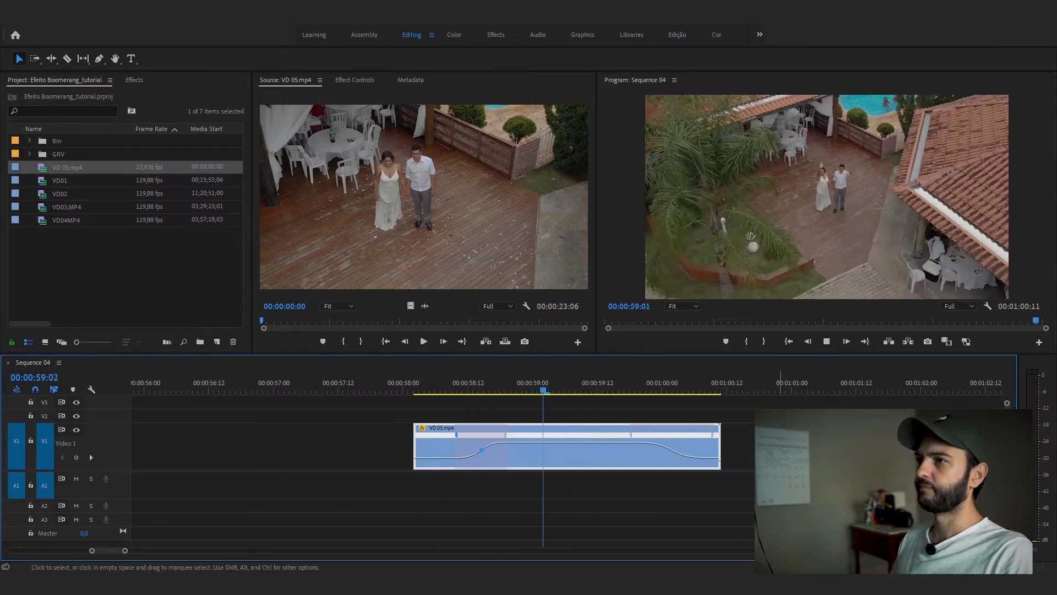
Trim the start of the VD 05.mp4 clip to the playhead at 58:11
{"action": "left_click_drag", "start_coordinate": [655, 394], "coordinate": [474, 392]}
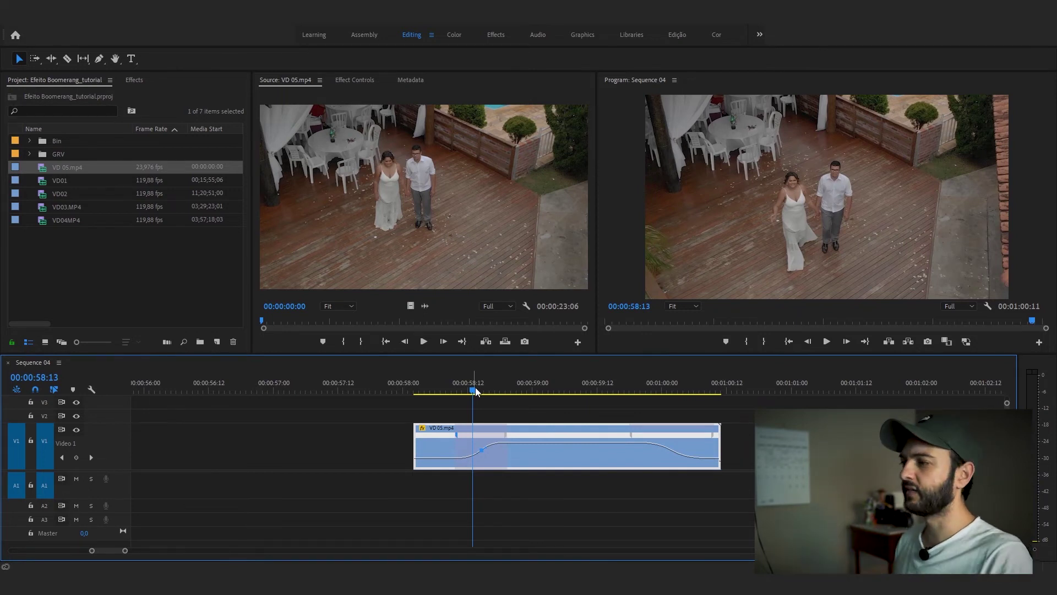
{"action": "left_click_drag", "start_coordinate": [480, 395], "coordinate": [470, 389]}
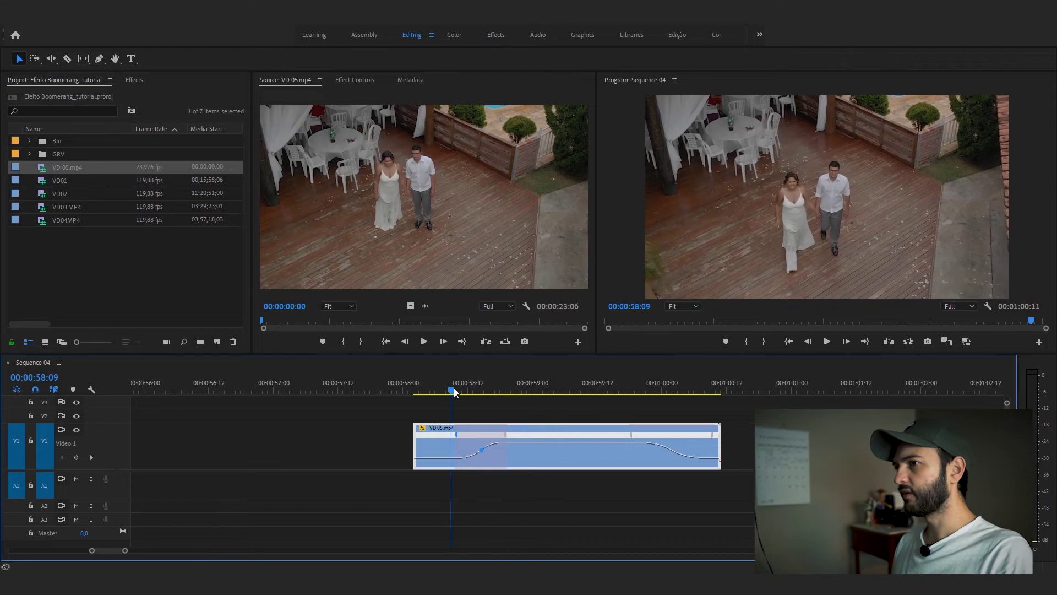
{"action": "left_click_drag", "start_coordinate": [471, 390], "coordinate": [461, 389]}
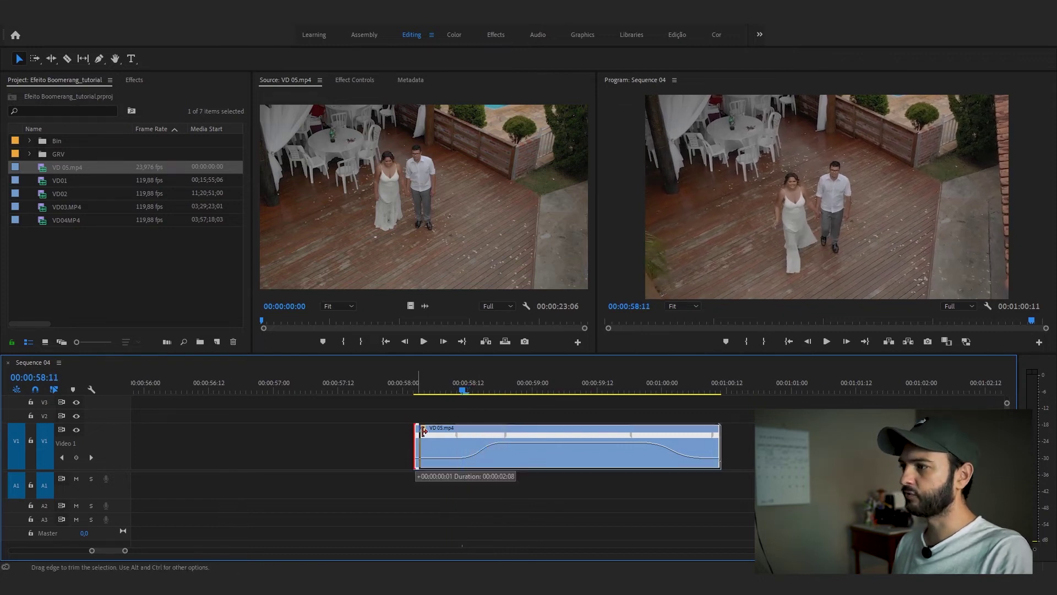
{"action": "left_click_drag", "start_coordinate": [416, 432], "coordinate": [463, 435]}
Trim the clip's end back to 01:00:09 and duplicate it right after itself
{"action": "left_click_drag", "start_coordinate": [461, 386], "coordinate": [712, 408]}
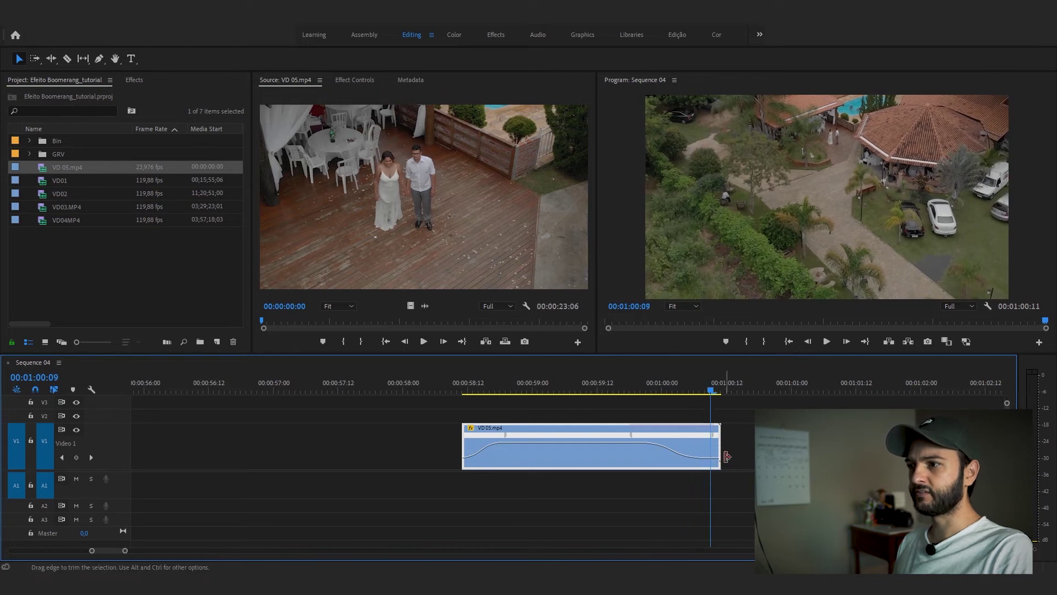
{"action": "left_click_drag", "start_coordinate": [719, 440], "coordinate": [710, 440]}
{"action": "key", "text": "minus"}
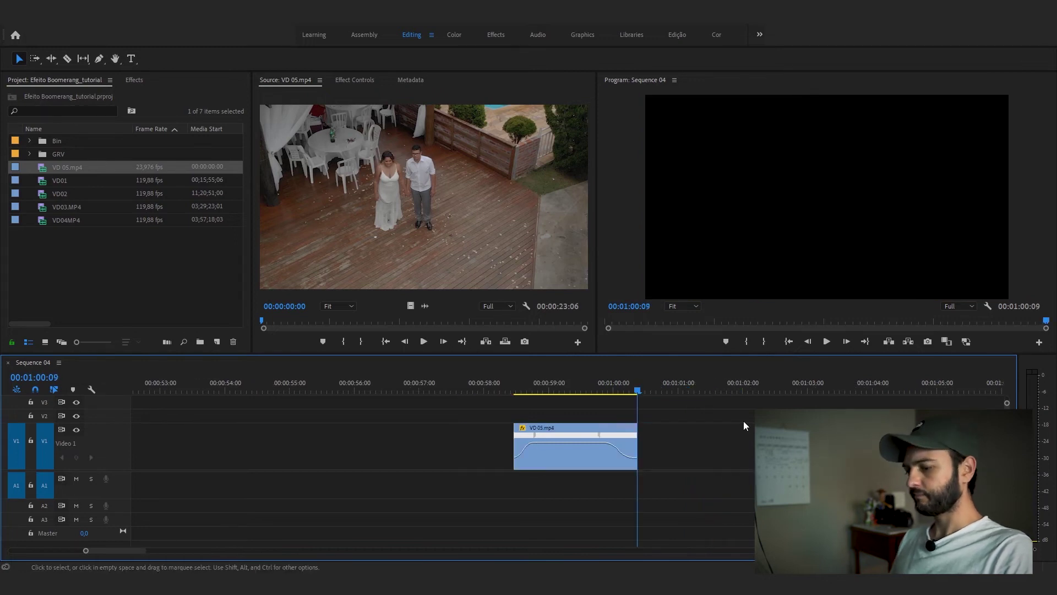
{"action": "left_click", "coordinate": [606, 462]}
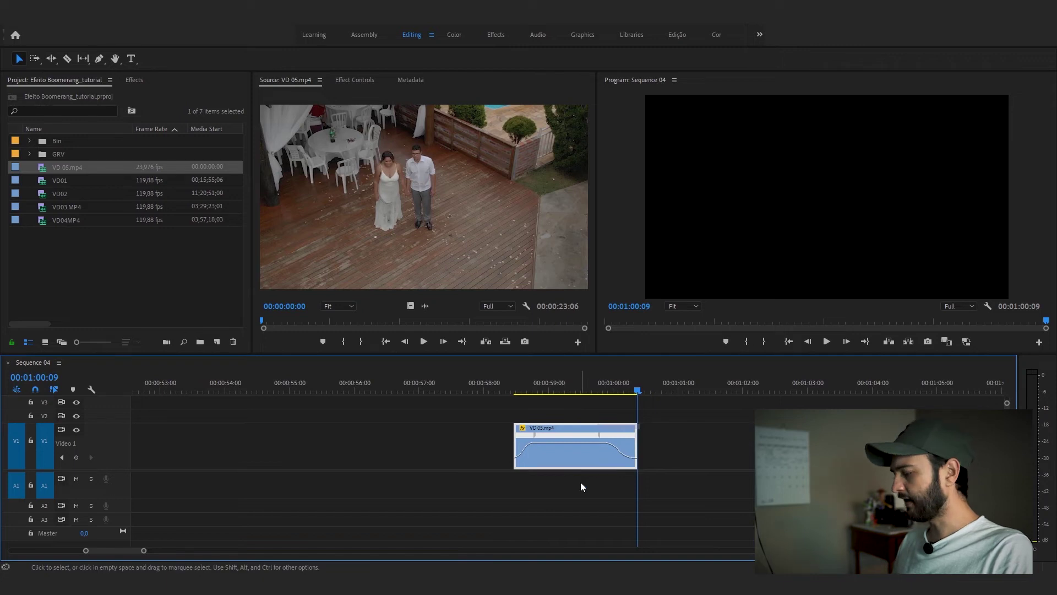
{"action": "left_click_drag", "start_coordinate": [544, 458], "coordinate": [669, 458]}
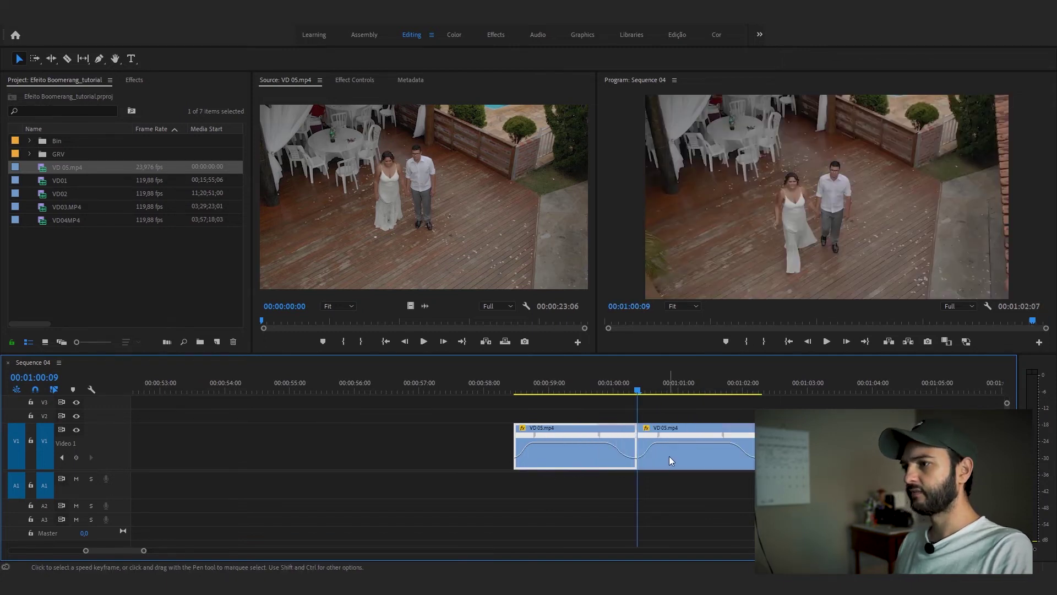
Turn on Reverse Speed for the VD 05.mp4 copy
{"action": "right_click", "coordinate": [662, 463]}
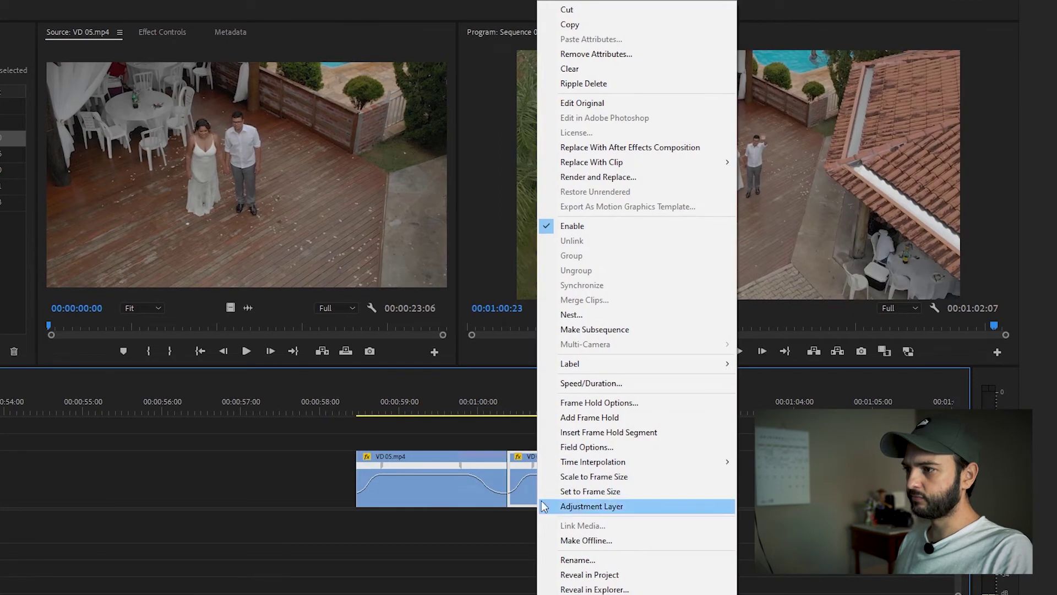
{"action": "left_click", "coordinate": [587, 386]}
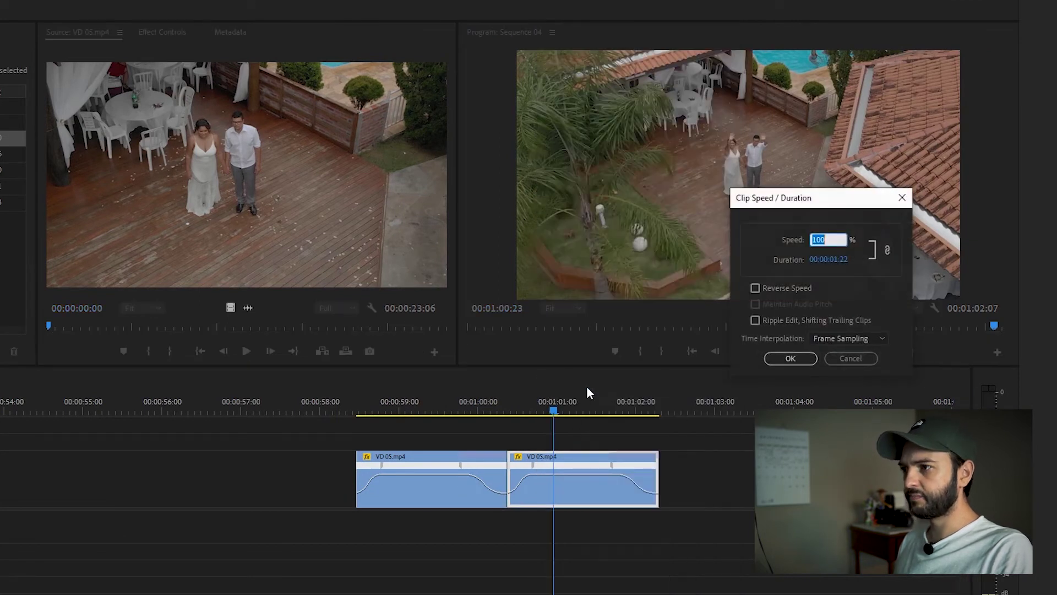
{"action": "left_click", "coordinate": [756, 288]}
{"action": "left_click", "coordinate": [791, 359]}
Preview the drone boomerang, then move the pair to about 00:00:30 after the earlier clips
{"action": "key", "text": "Up"}
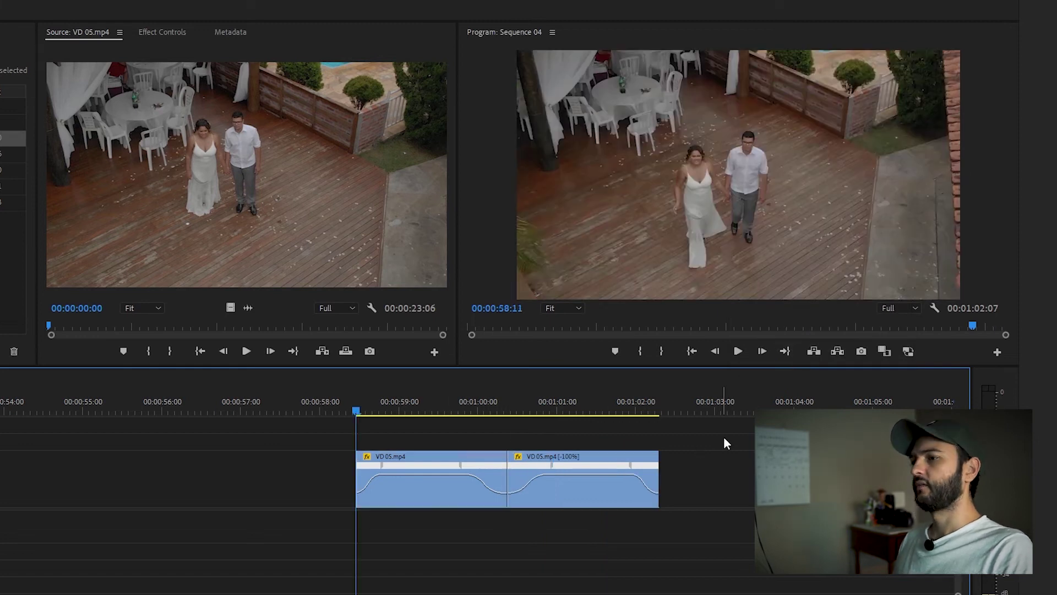
{"action": "key", "text": "space"}
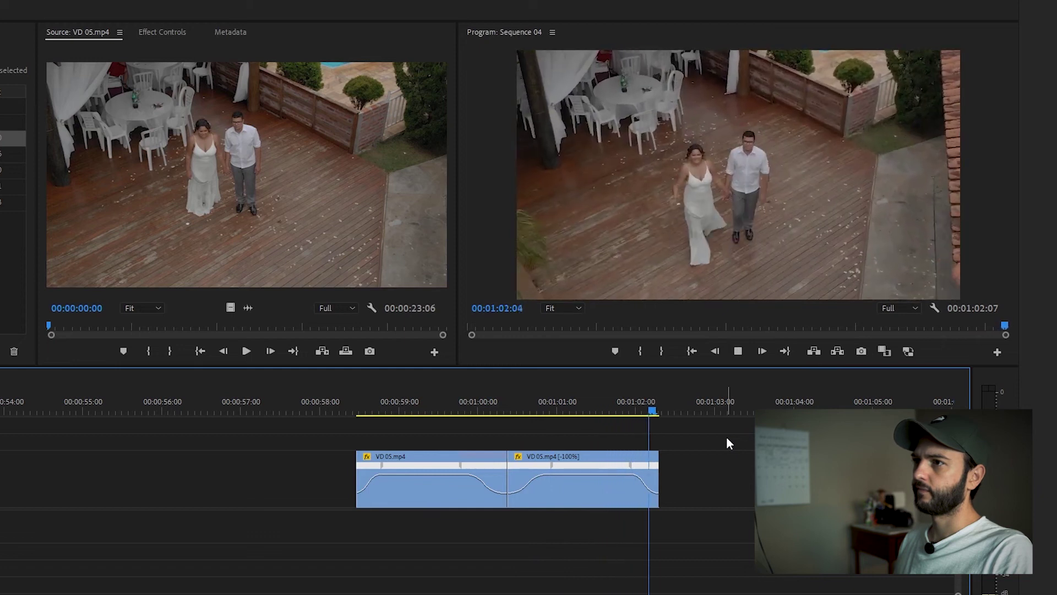
{"action": "key", "text": "Up"}
{"action": "left_click", "coordinate": [591, 403]}
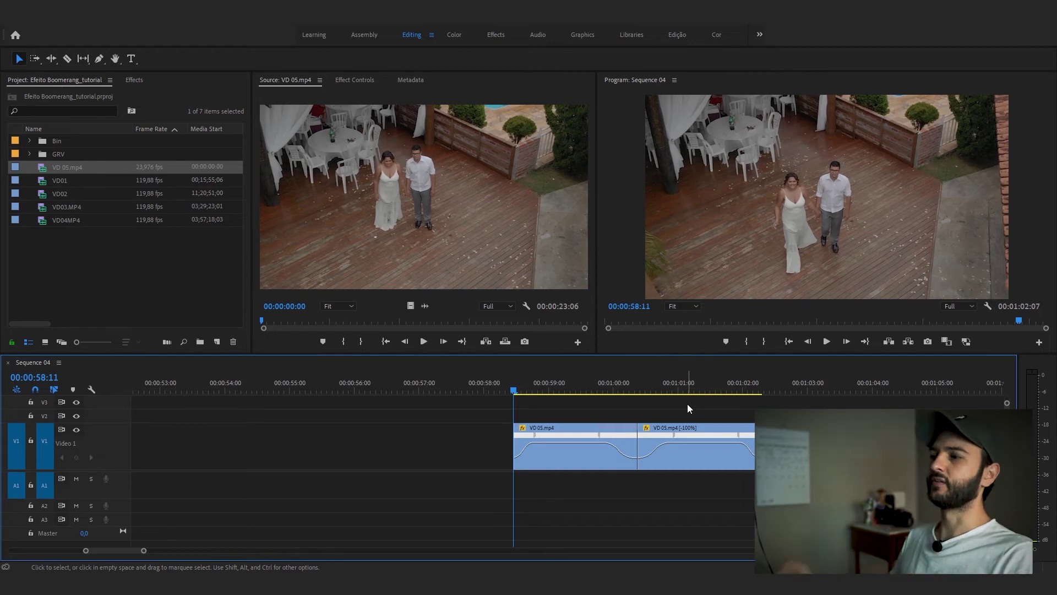
{"action": "key", "text": "space"}
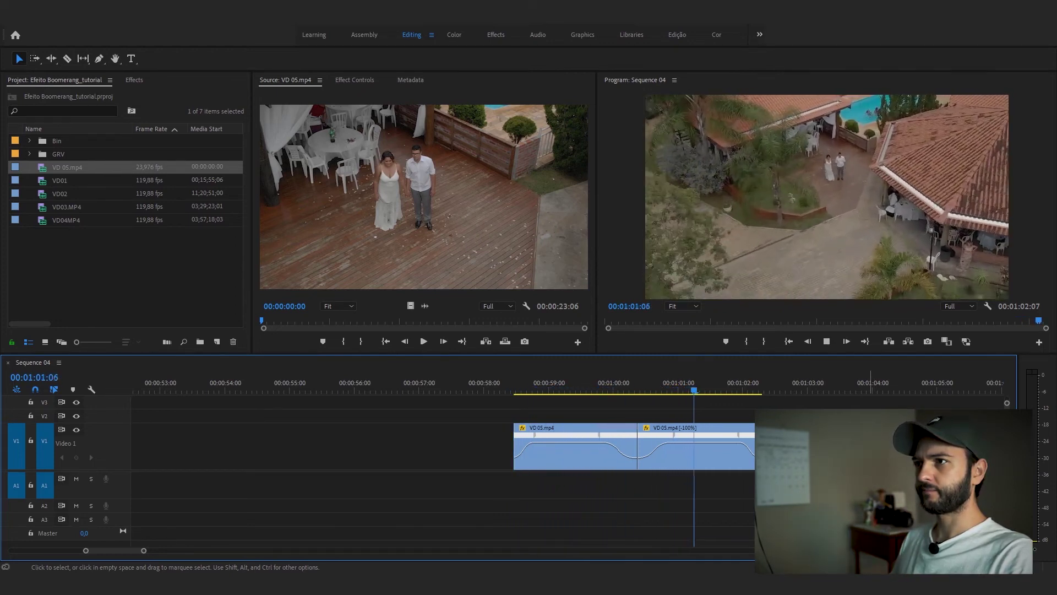
{"action": "left_click_drag", "start_coordinate": [625, 460], "coordinate": [384, 460]}
{"action": "double_click", "coordinate": [43, 206]}
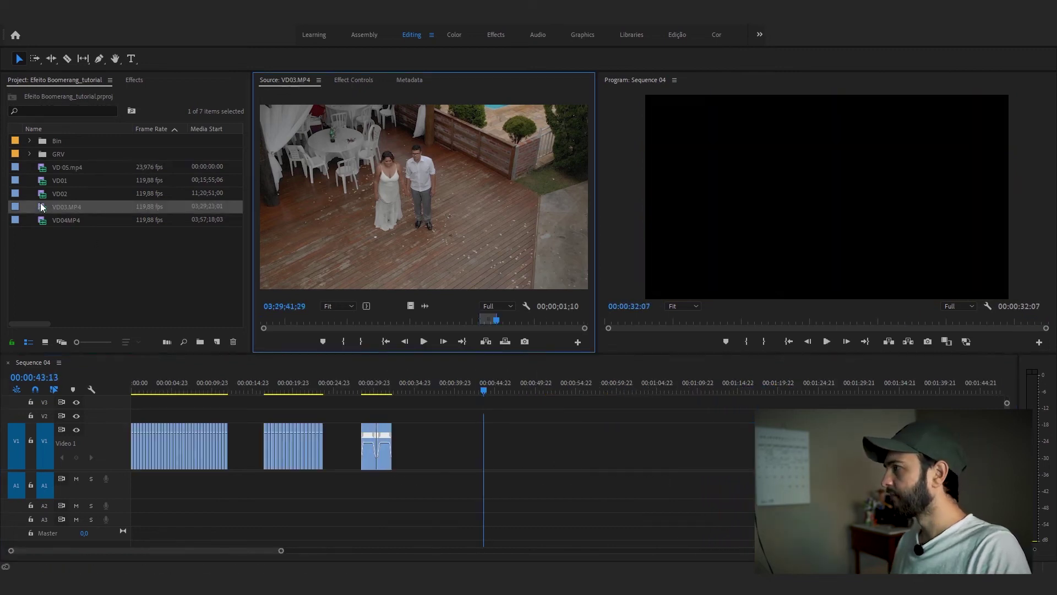
Place VD02 on V1 after the drone pair and trim its start
{"action": "double_click", "coordinate": [45, 194]}
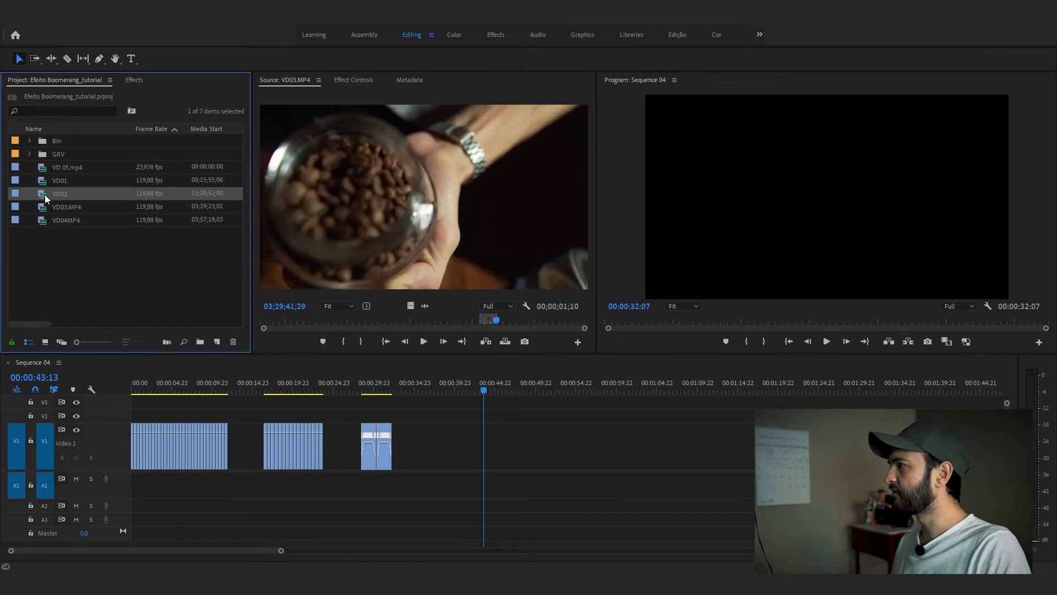
{"action": "double_click", "coordinate": [44, 199]}
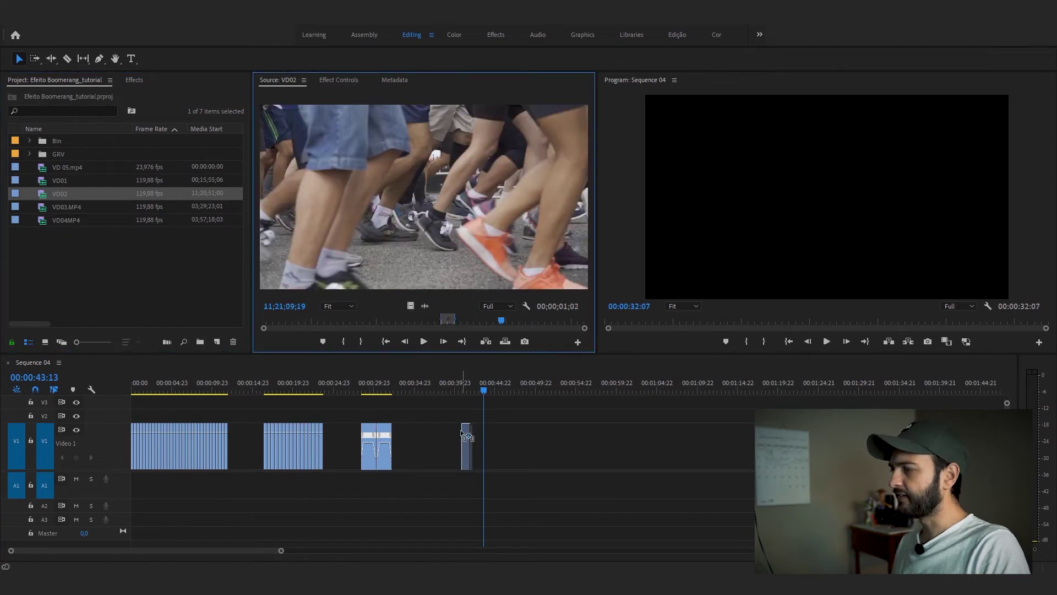
{"action": "left_click_drag", "start_coordinate": [467, 436], "coordinate": [495, 435]}
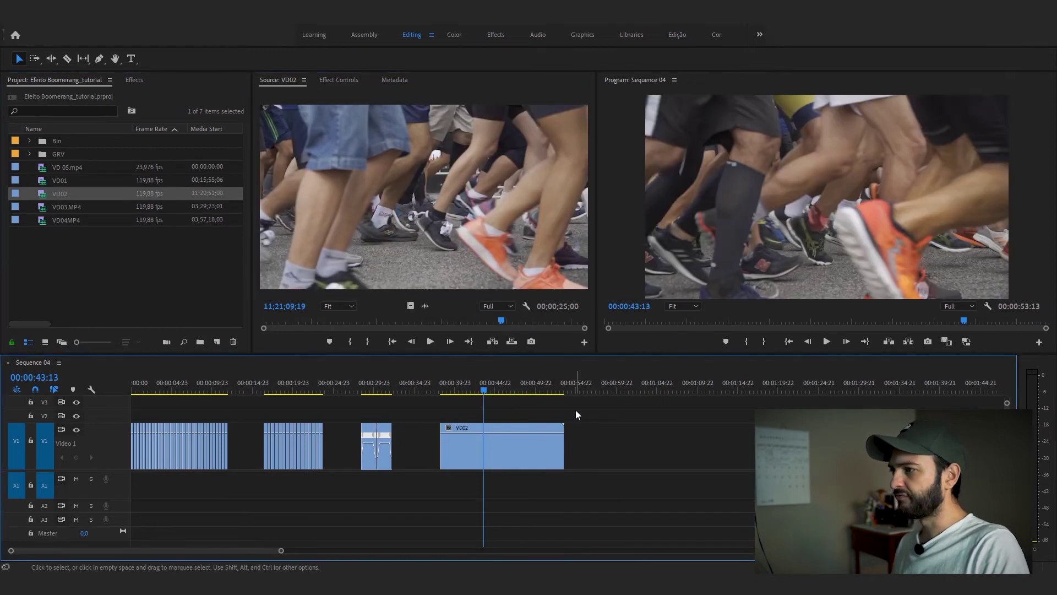
{"action": "key", "text": "="}
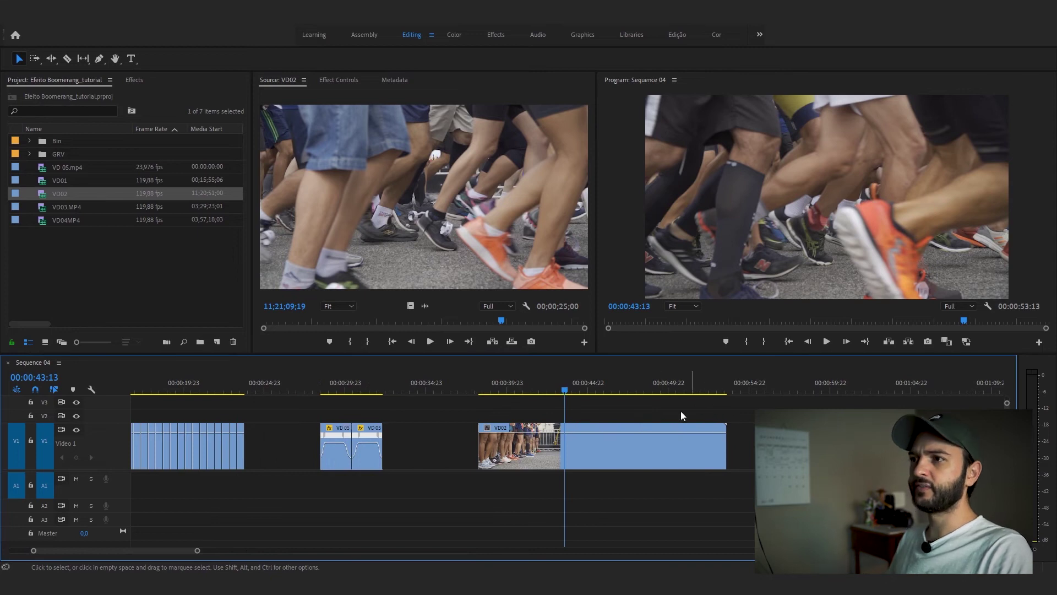
{"action": "mouse_move", "coordinate": [564, 388]}
{"action": "left_mouse_down"}
{"action": "mouse_move", "coordinate": [535, 392]}
{"action": "mouse_move", "coordinate": [548, 392]}
{"action": "left_mouse_up"}
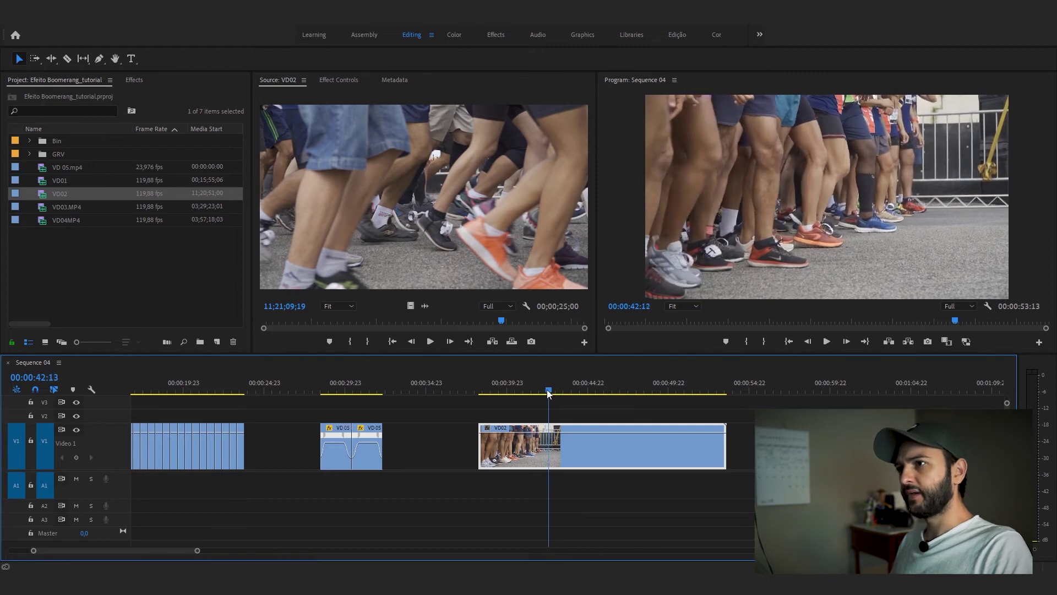
{"action": "left_click_drag", "start_coordinate": [547, 392], "coordinate": [549, 391]}
{"action": "left_click_drag", "start_coordinate": [484, 450], "coordinate": [551, 448]}
Split VD02 at 00:00:46:07 and delete the remainder after the cut
{"action": "key", "text": "space"}
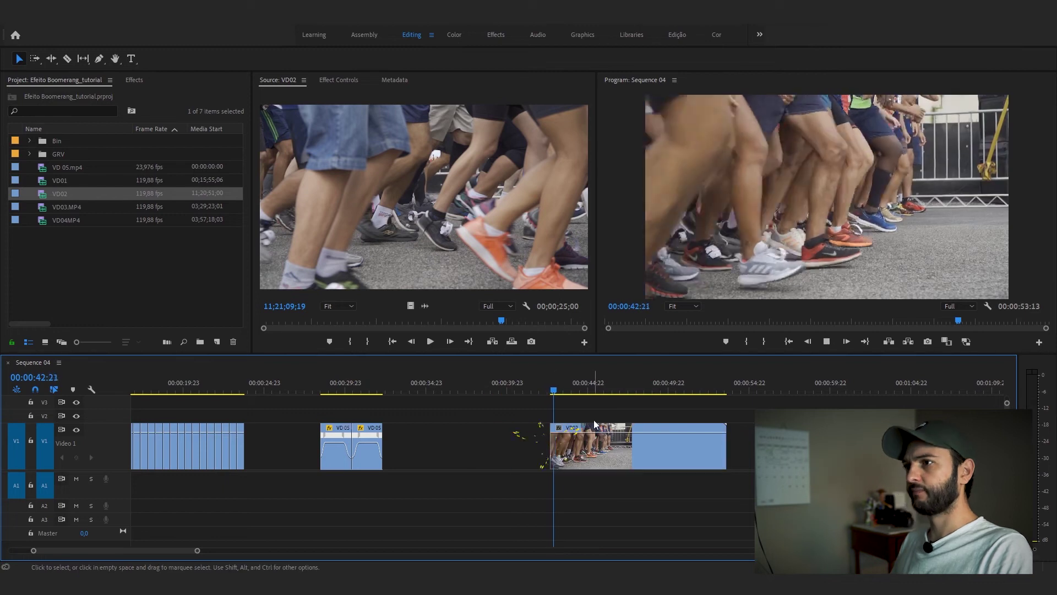
{"action": "key", "text": "space"}
{"action": "left_click_drag", "start_coordinate": [590, 388], "coordinate": [609, 389]}
{"action": "key", "text": "ctrl+k"}
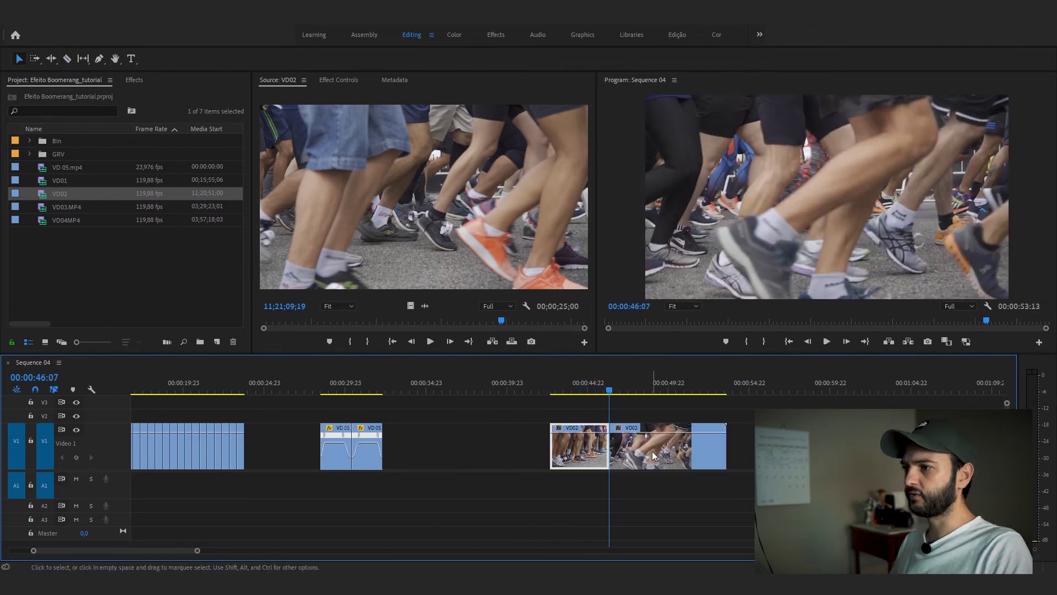
{"action": "left_click", "coordinate": [652, 454]}
{"action": "key", "text": "Delete"}
{"action": "left_click", "coordinate": [577, 383]}
{"action": "key", "text": "equal"}
{"action": "key", "text": "equal"}
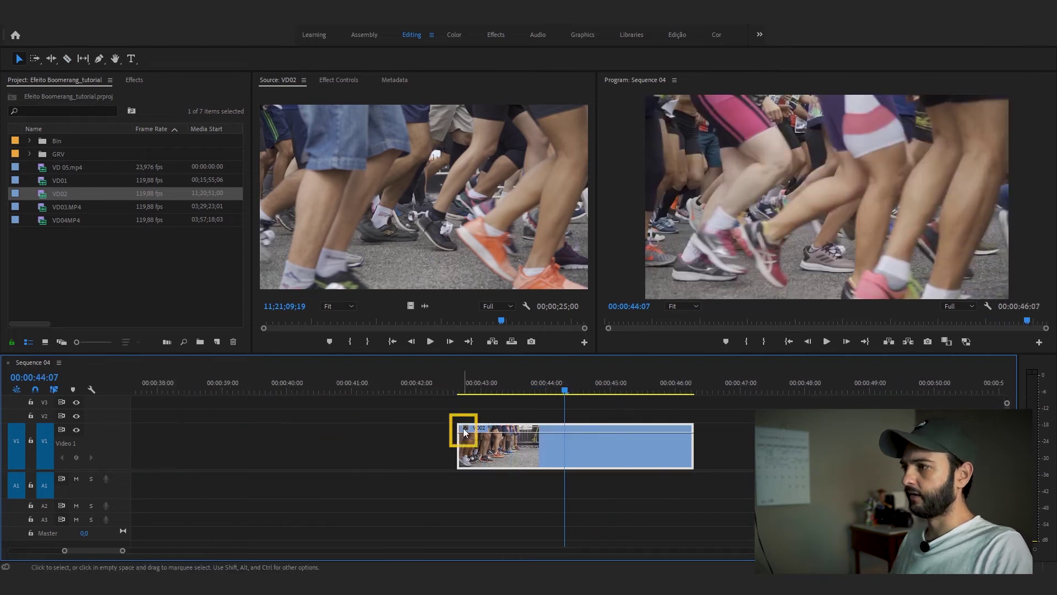
{"action": "left_click", "coordinate": [466, 428]}
Show VD02's speed curve and add speed keyframes at the ramp start and 45:20
{"action": "mouse_move", "coordinate": [504, 463]}
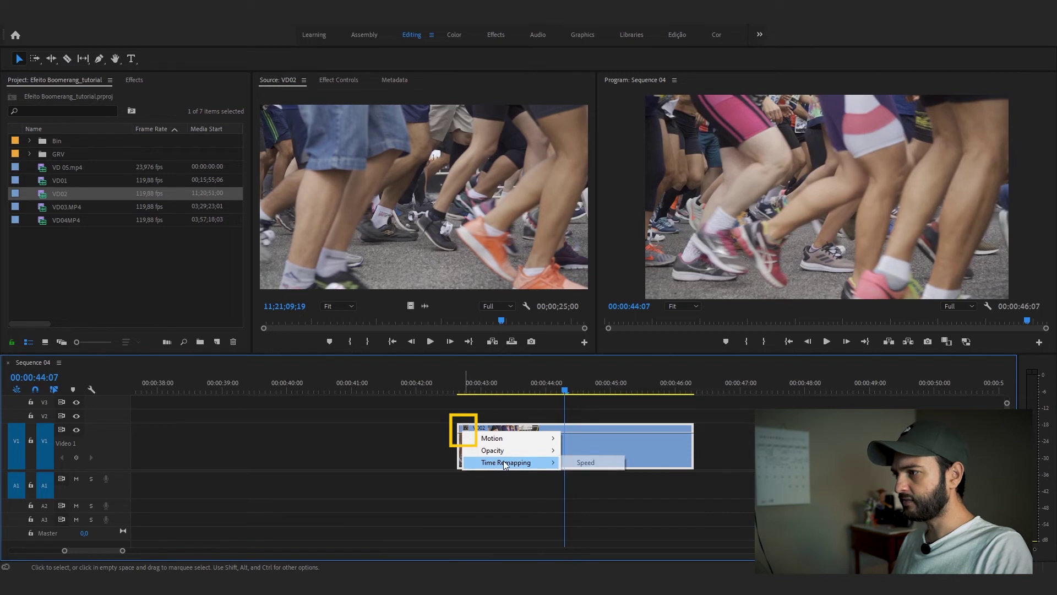
{"action": "left_click", "coordinate": [585, 462]}
{"action": "left_click_drag", "start_coordinate": [469, 398], "coordinate": [666, 394]}
{"action": "left_click", "coordinate": [497, 444], "text": "ctrl"}
{"action": "left_click", "coordinate": [665, 450], "text": "ctrl"}
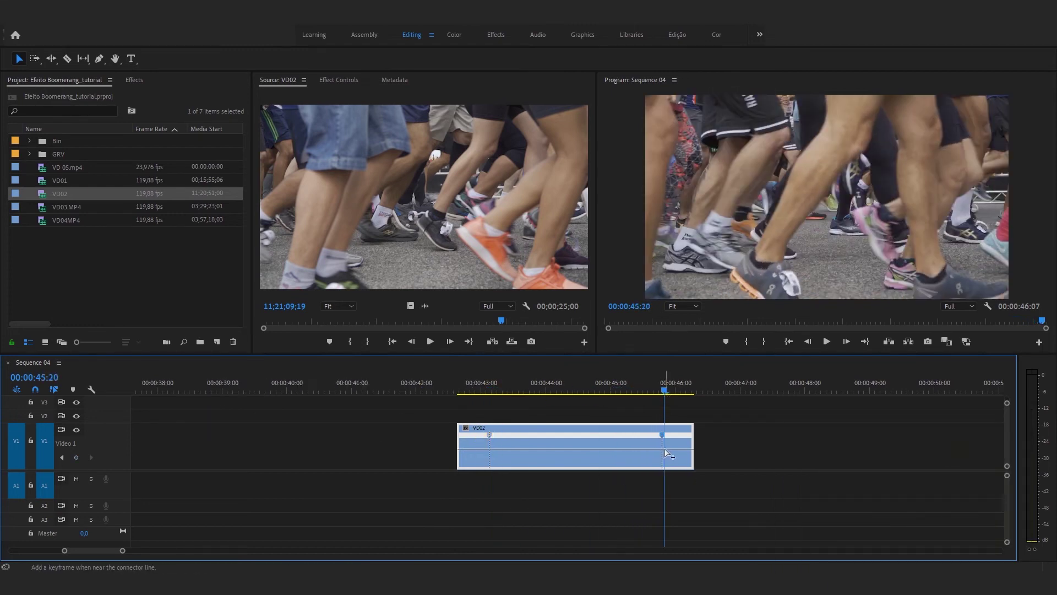
Speed the section to 153% and spread the keyframe into a gradual ramp
{"action": "left_click", "coordinate": [562, 381]}
{"action": "left_click_drag", "start_coordinate": [572, 449], "coordinate": [572, 435]}
{"action": "left_click", "coordinate": [534, 389]}
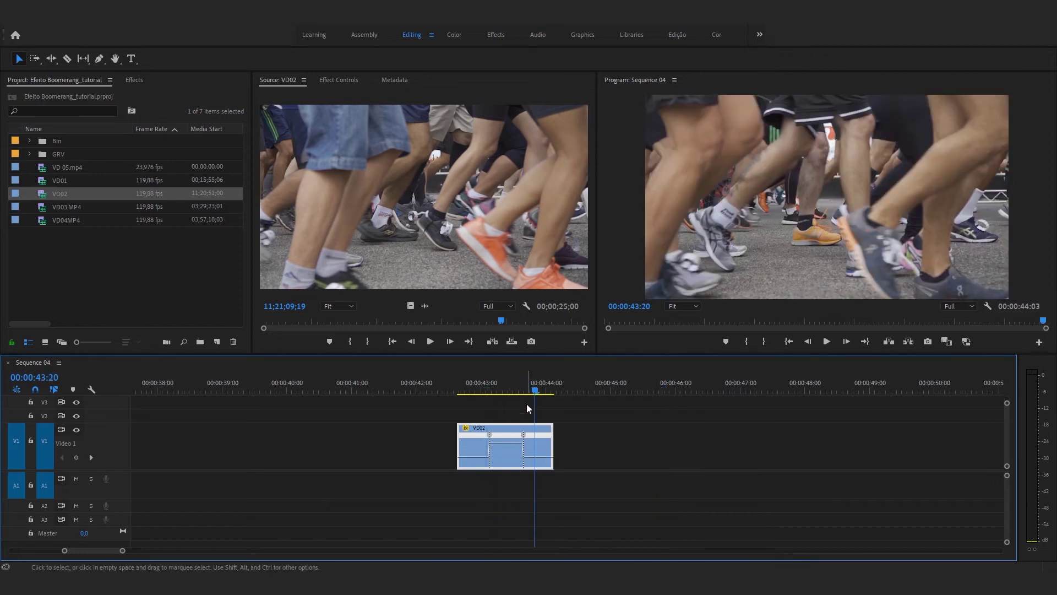
{"action": "left_click_drag", "start_coordinate": [490, 437], "coordinate": [500, 434]}
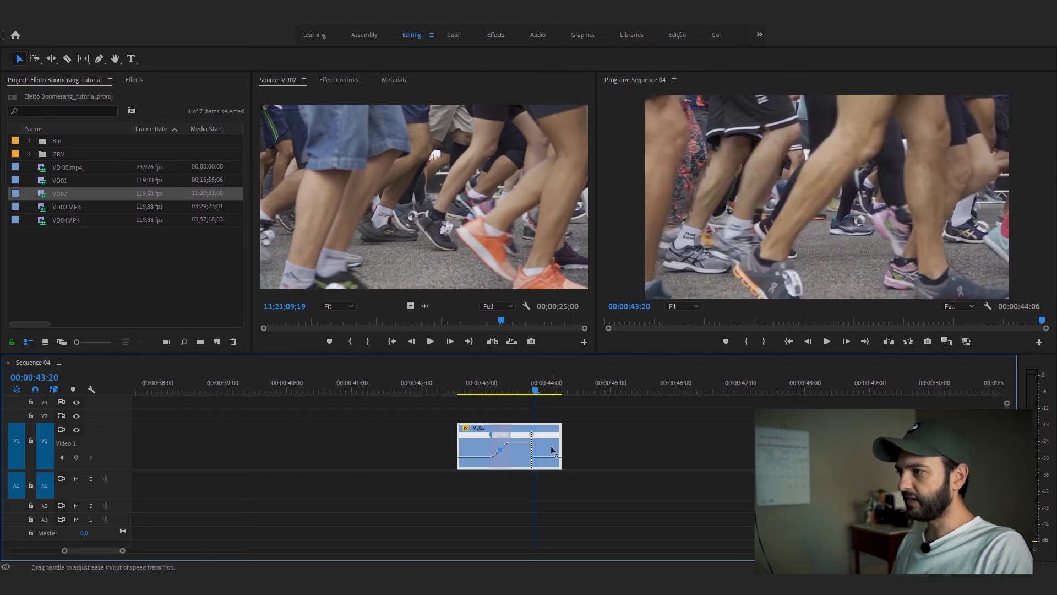
Undo an accidental trim of VD02's end and return the playhead to its start
{"action": "left_click_drag", "start_coordinate": [559, 441], "coordinate": [539, 434]}
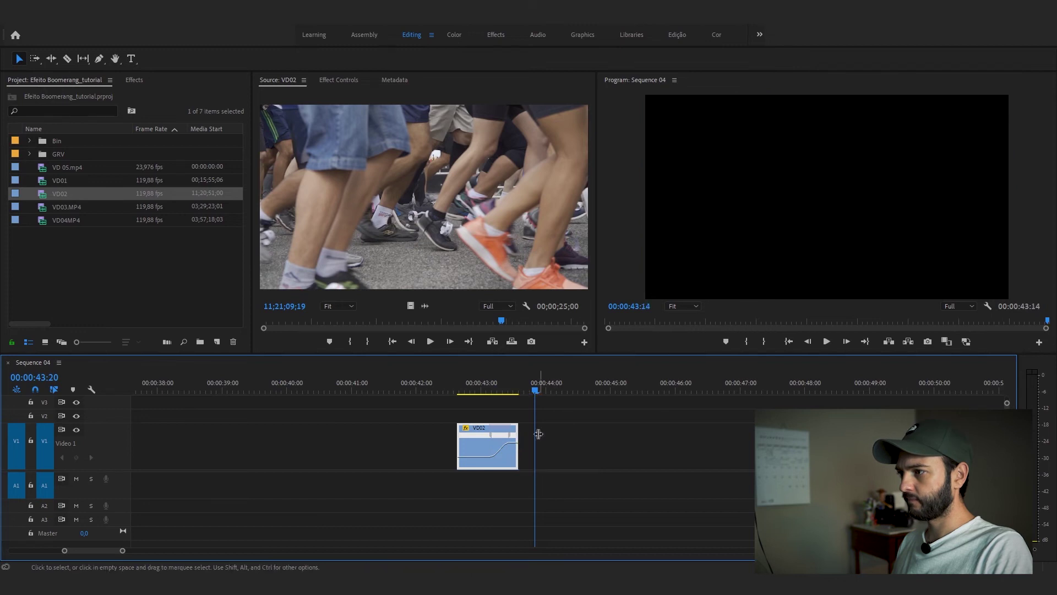
{"action": "key", "text": "ctrl+z"}
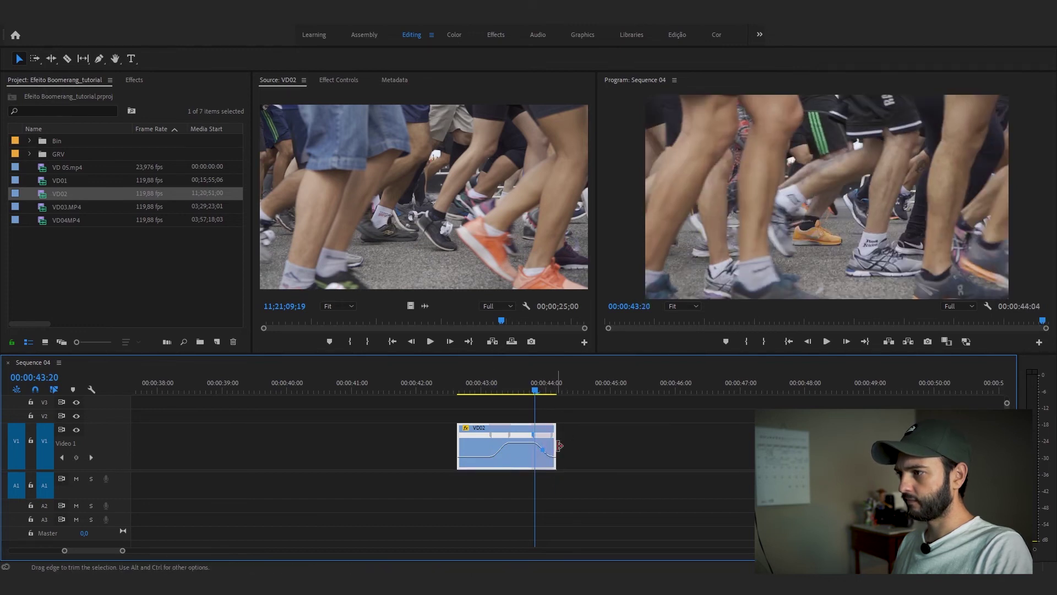
{"action": "key", "text": "ctrl+z"}
{"action": "left_click_drag", "start_coordinate": [458, 392], "coordinate": [476, 388]}
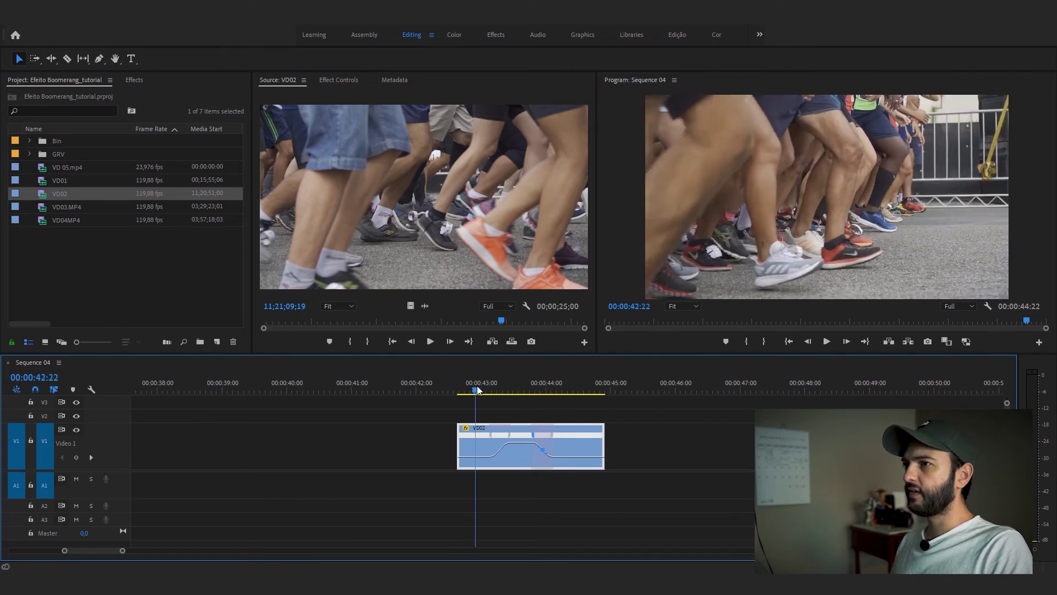
{"action": "left_click", "coordinate": [471, 458]}
Slow VD02 to about 20% overall, shift its speed ramp slightly earlier, and preview it
{"action": "left_click_drag", "start_coordinate": [472, 462], "coordinate": [476, 486]}
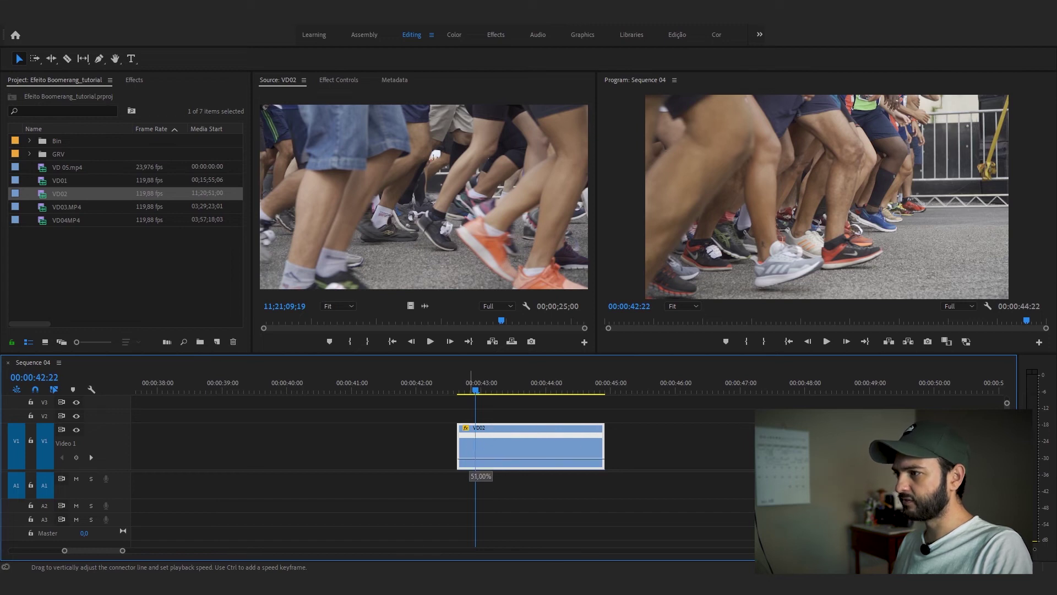
{"action": "left_click_drag", "start_coordinate": [475, 468], "coordinate": [469, 485]}
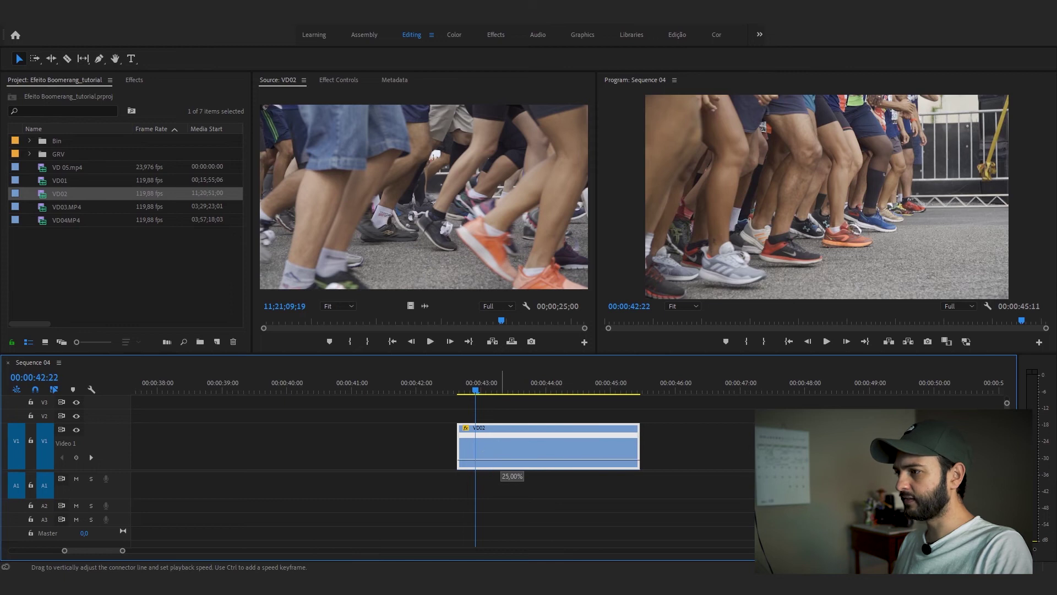
{"action": "left_click_drag", "start_coordinate": [504, 468], "coordinate": [727, 468]}
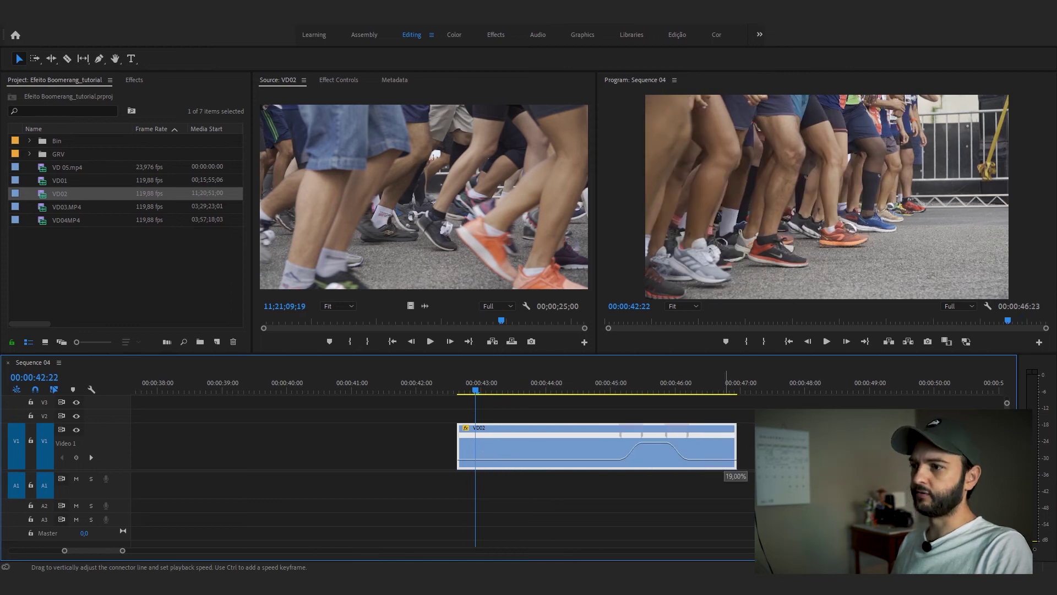
{"action": "left_click_drag", "start_coordinate": [580, 391], "coordinate": [458, 398]}
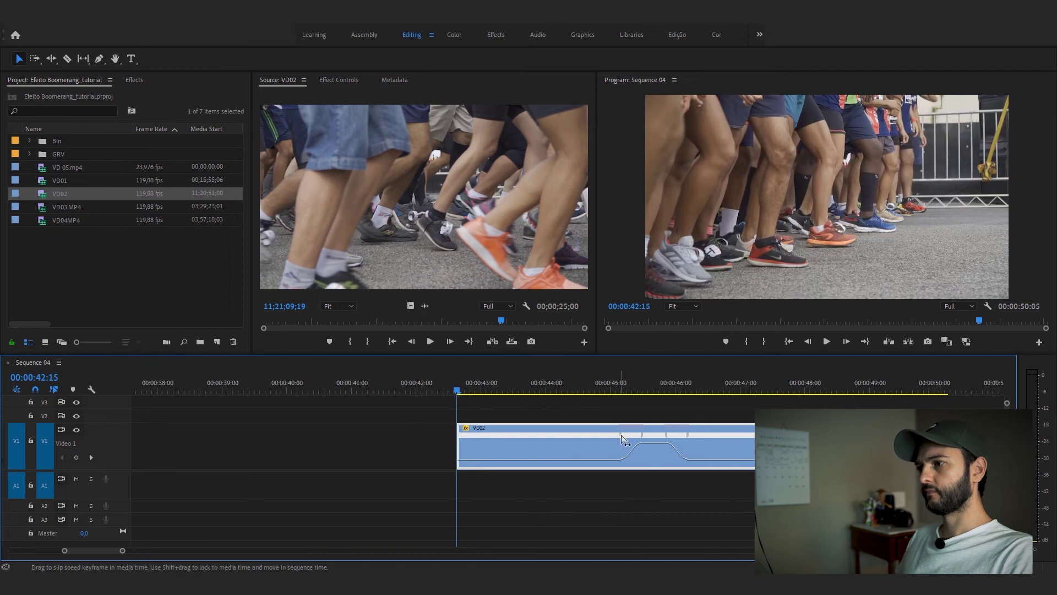
{"action": "left_click_drag", "start_coordinate": [621, 439], "coordinate": [541, 442]}
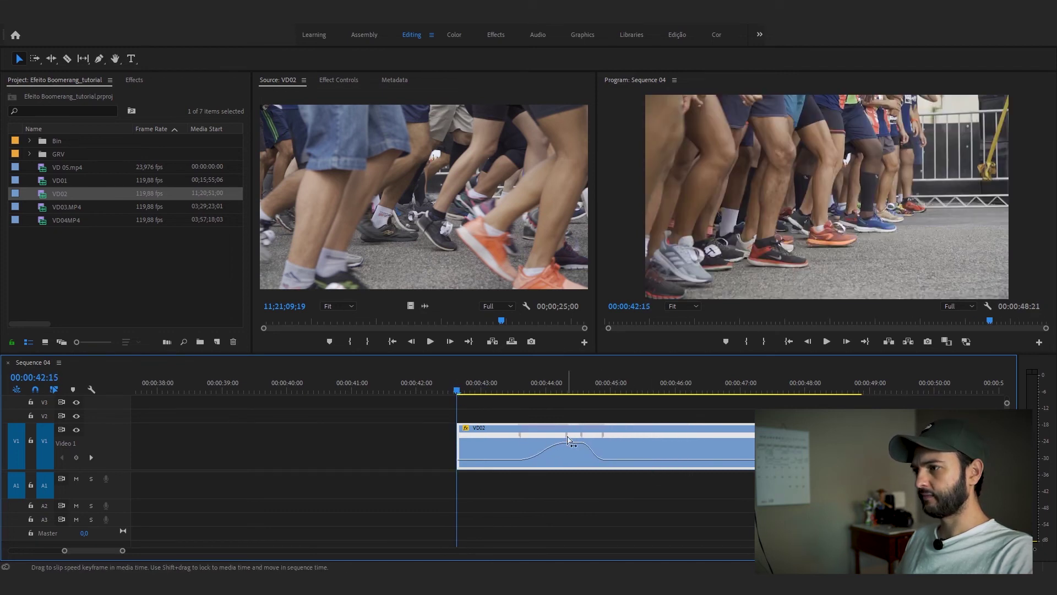
{"action": "key", "text": "space"}
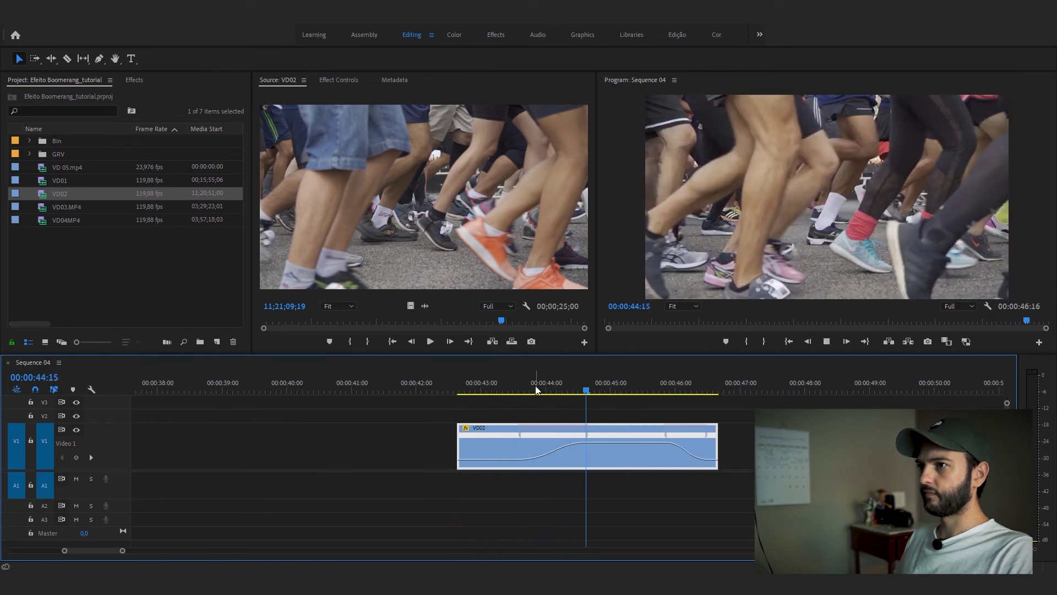
Slide the VD02 speed ramp earlier in the footage
{"action": "left_click_drag", "start_coordinate": [573, 392], "coordinate": [611, 396]}
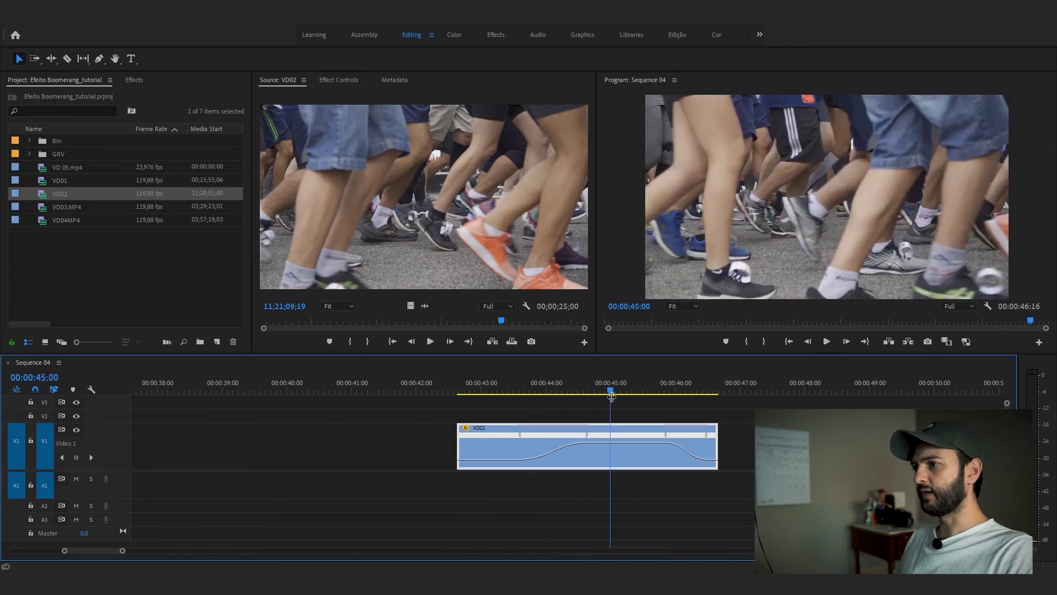
{"action": "double_click", "coordinate": [684, 435]}
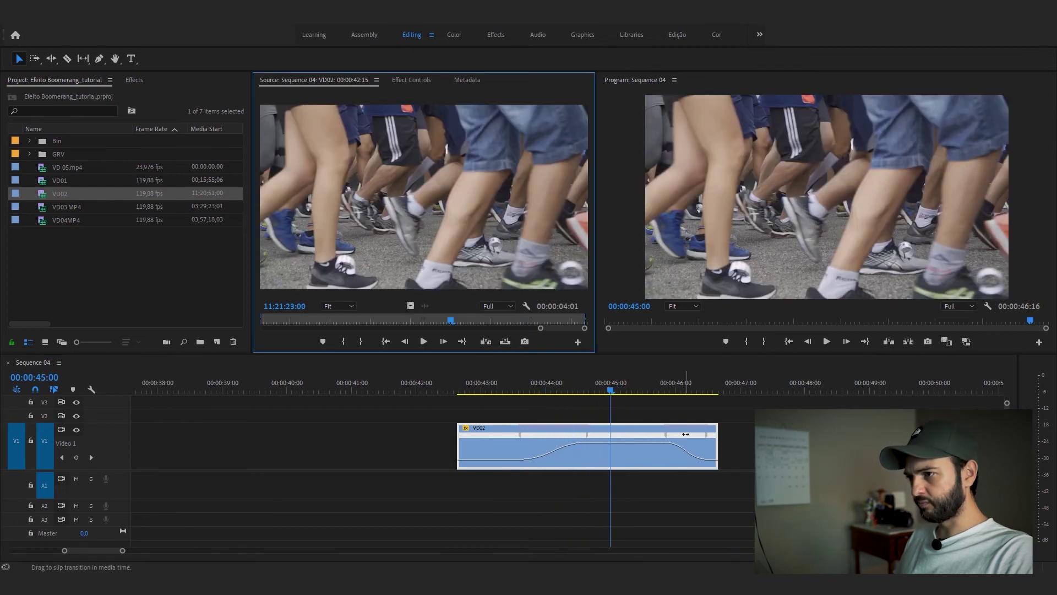
{"action": "left_click_drag", "start_coordinate": [695, 434], "coordinate": [629, 437]}
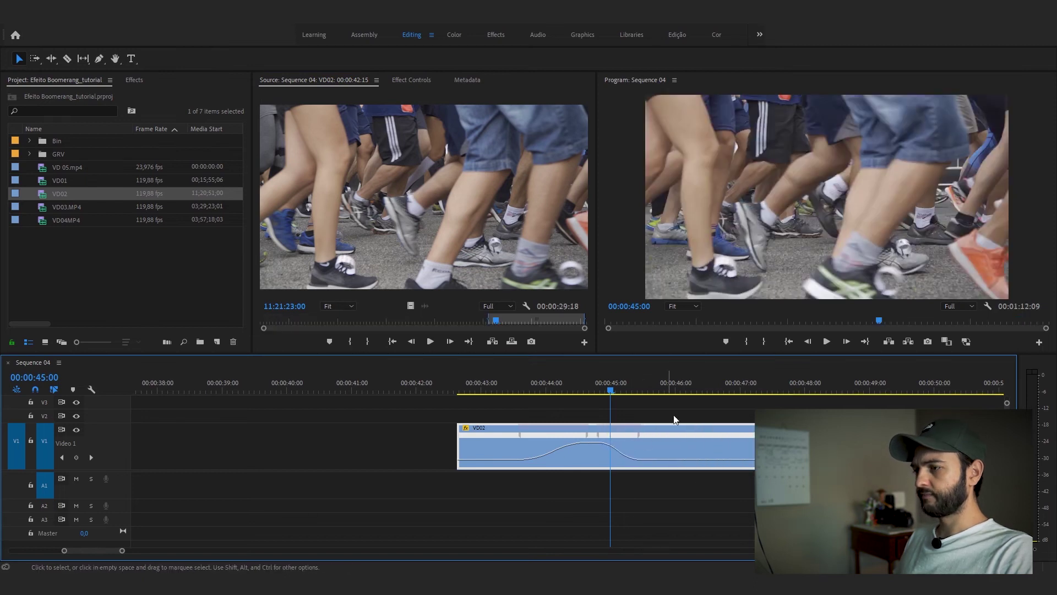
Razor-cut VD02 at 00:00:45:11, delete the leftover piece, and play it back
{"action": "left_click_drag", "start_coordinate": [617, 394], "coordinate": [662, 391]}
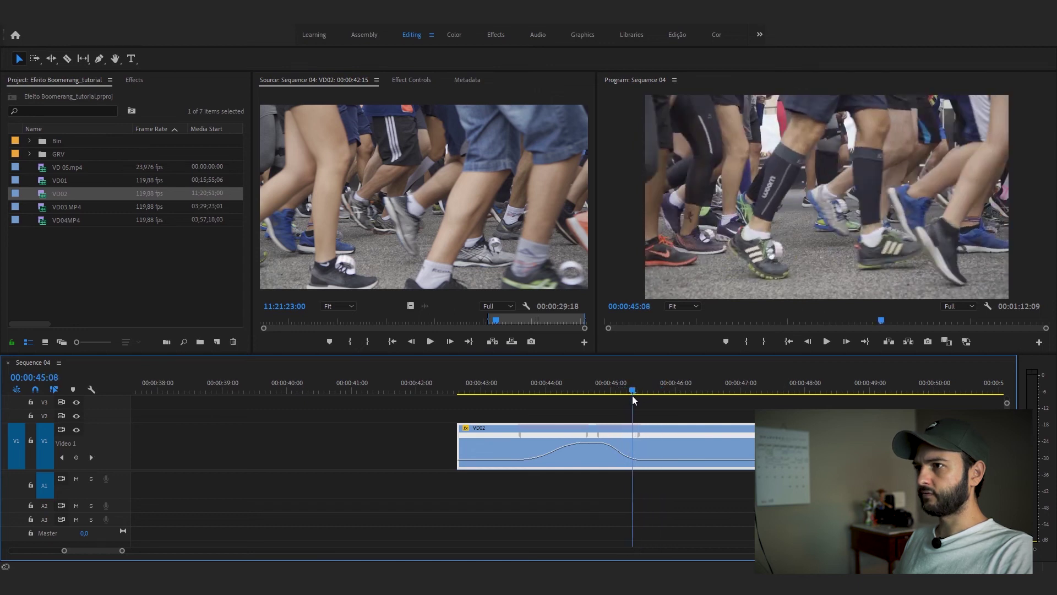
{"action": "left_click_drag", "start_coordinate": [662, 390], "coordinate": [634, 394]}
{"action": "key", "text": "c"}
{"action": "left_click", "coordinate": [639, 390]}
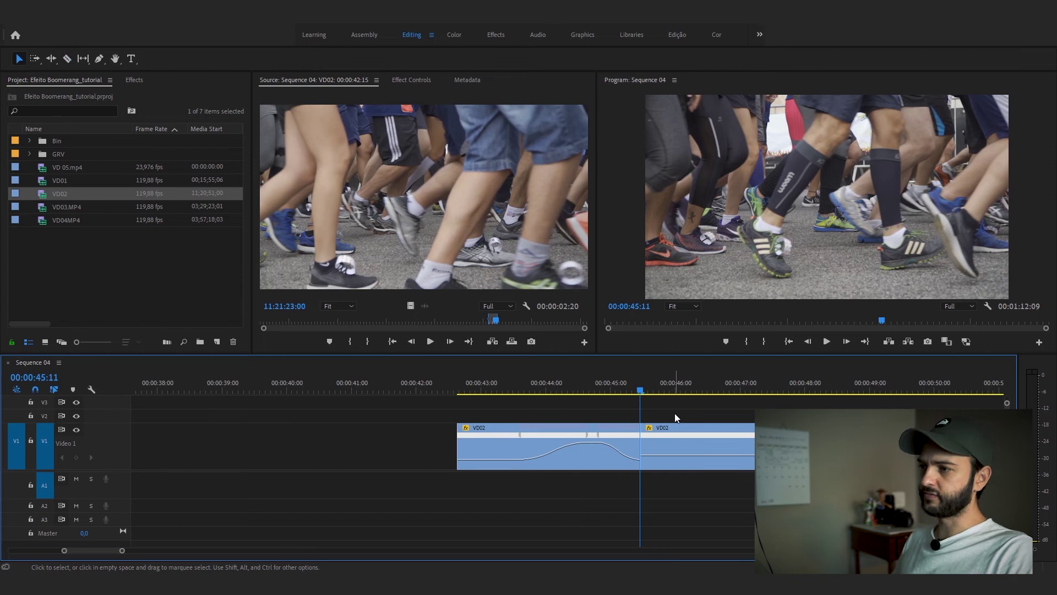
{"action": "left_click", "coordinate": [693, 440]}
{"action": "key", "text": "Delete"}
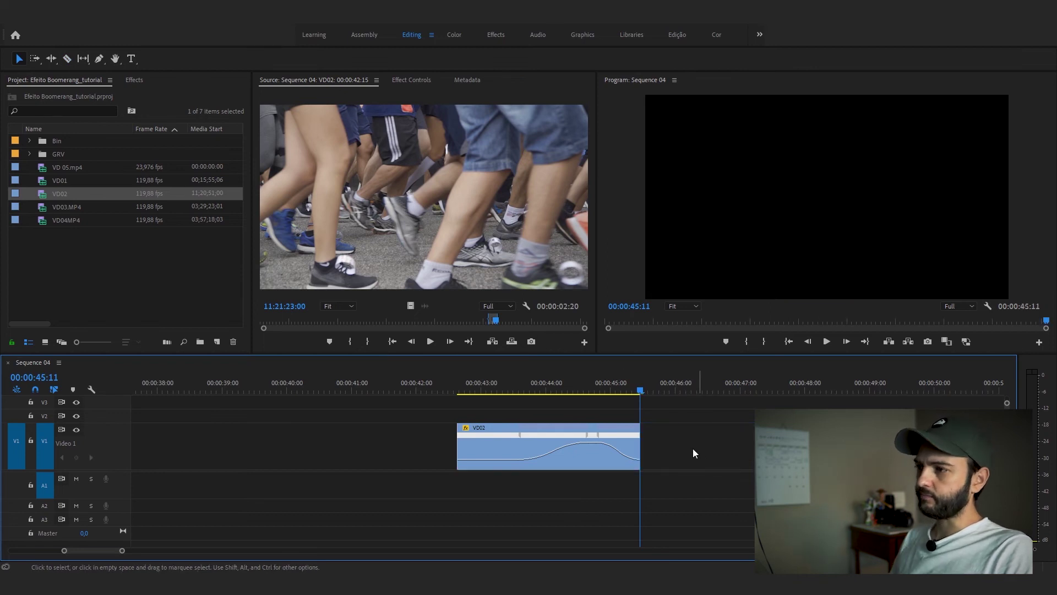
{"action": "left_click_drag", "start_coordinate": [453, 392], "coordinate": [463, 396]}
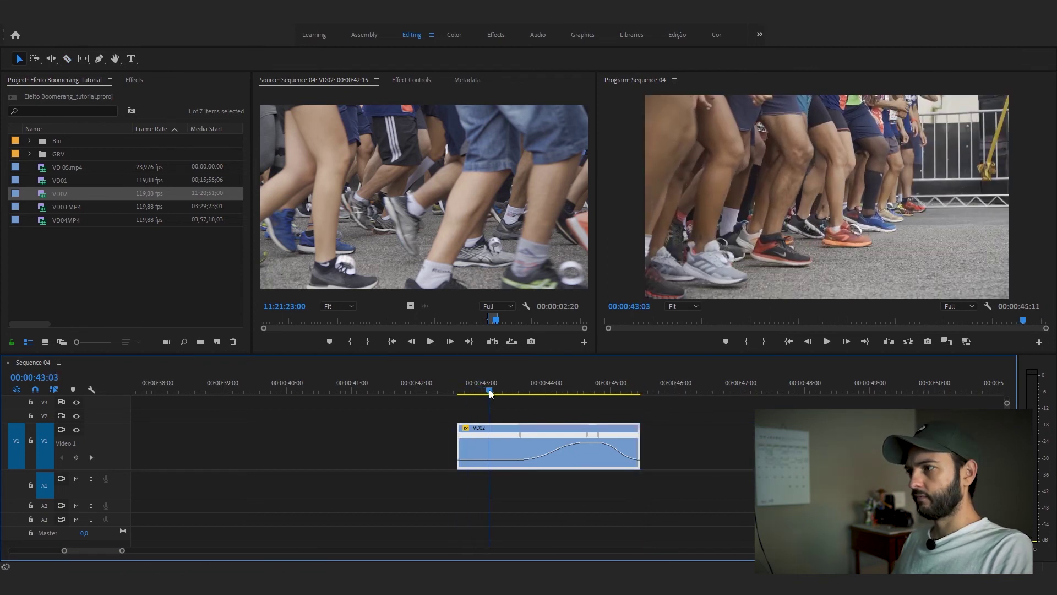
{"action": "key", "text": "space"}
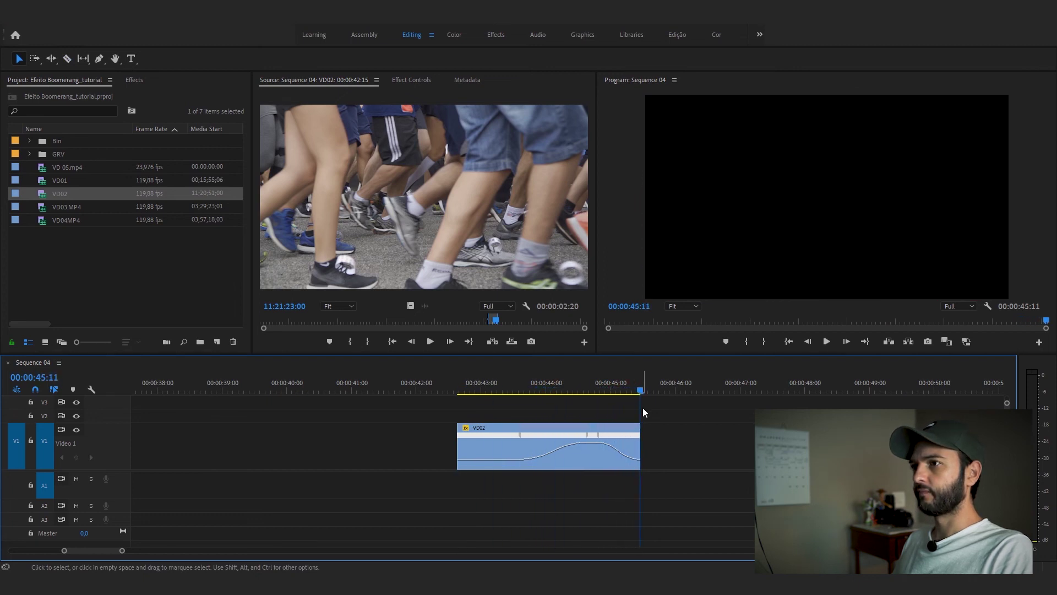
Extend VD02's end slightly to 00:00:45:15 and place a duplicate right after it
{"action": "left_click_drag", "start_coordinate": [645, 442], "coordinate": [650, 442]}
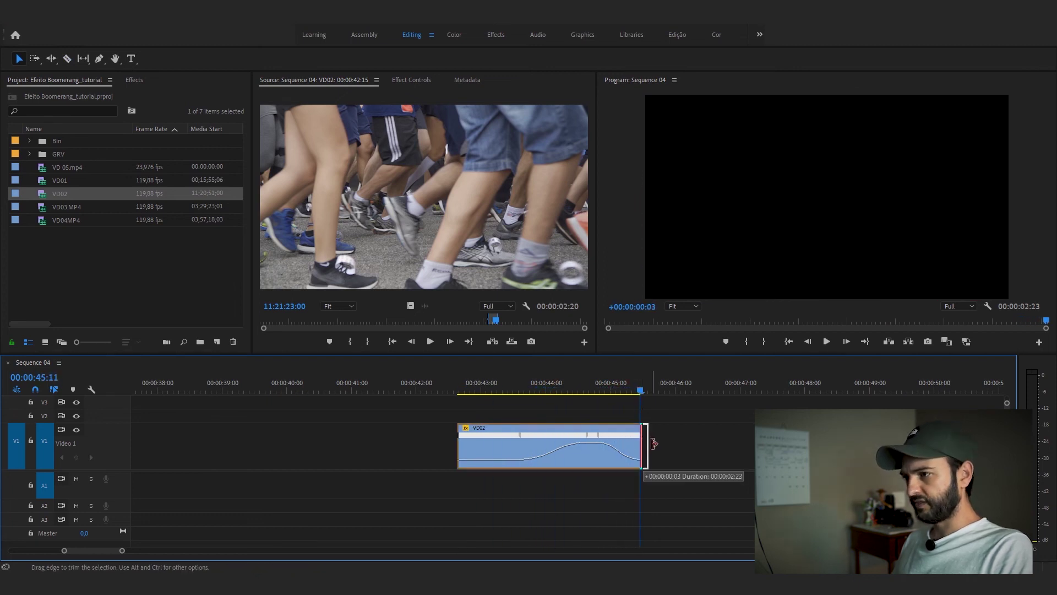
{"action": "left_click", "coordinate": [647, 391]}
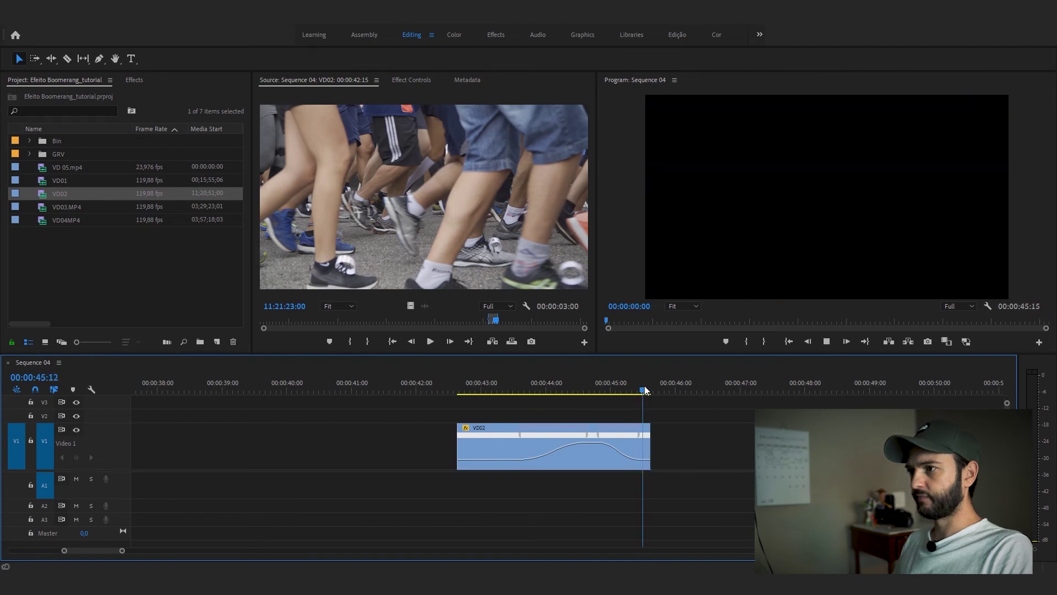
{"action": "left_click_drag", "start_coordinate": [484, 444], "coordinate": [678, 441]}
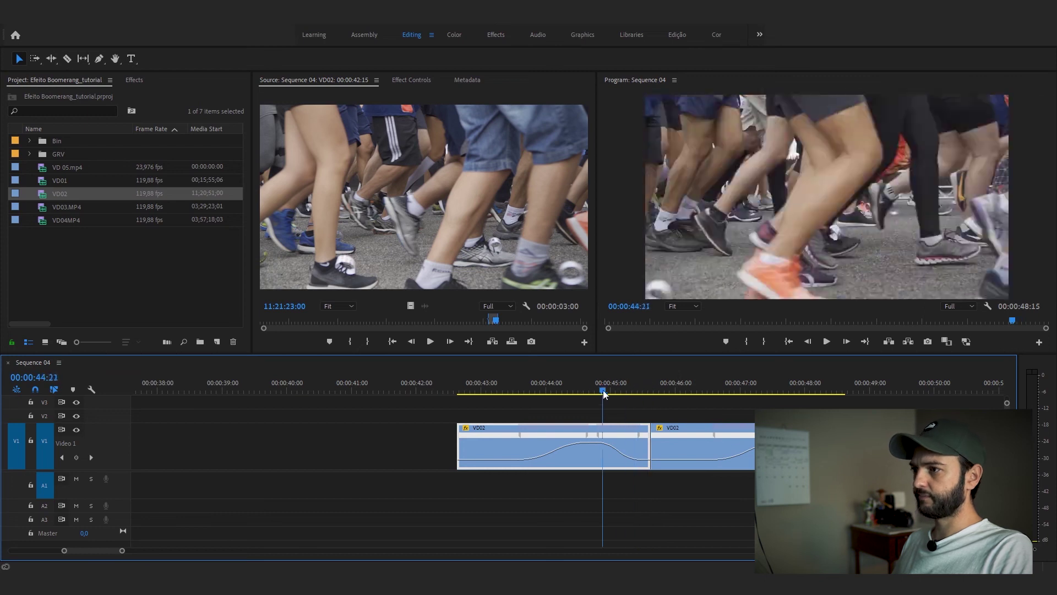
Reverse the VD02 duplicate to -100% in Speed/Duration and play the running-feet boomerang
{"action": "right_click", "coordinate": [680, 434]}
{"action": "left_click", "coordinate": [674, 446]}
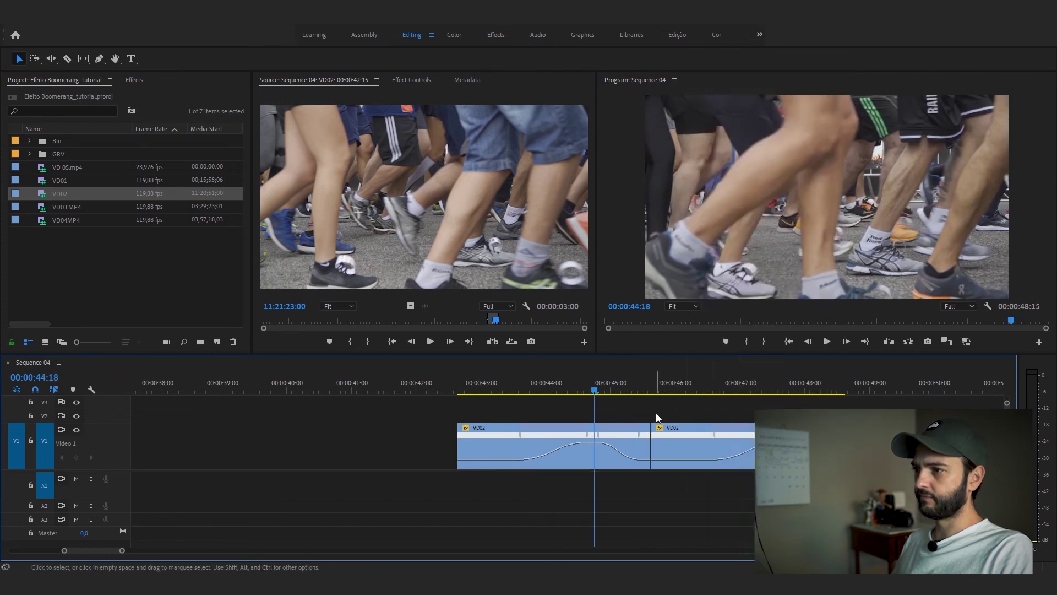
{"action": "right_click", "coordinate": [673, 448]}
{"action": "left_click", "coordinate": [716, 367]}
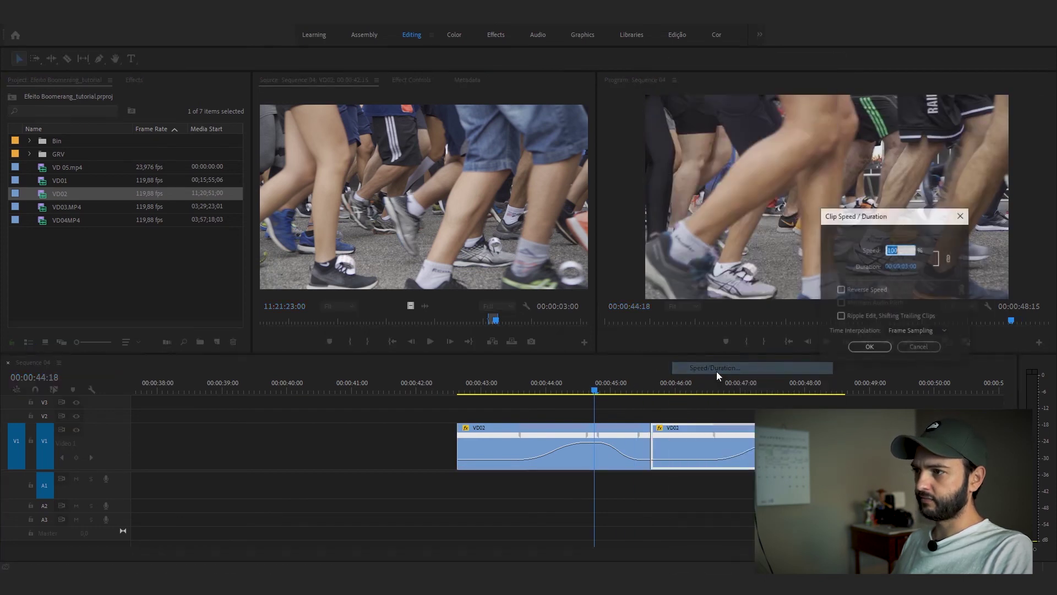
{"action": "left_click", "coordinate": [842, 289]}
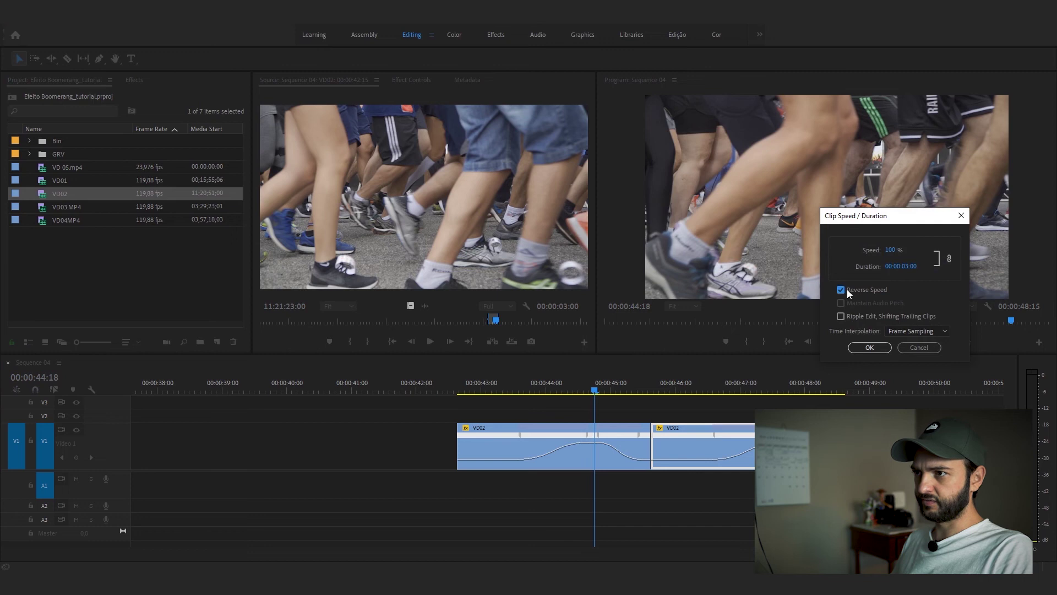
{"action": "left_click", "coordinate": [869, 347]}
{"action": "key", "text": "space"}
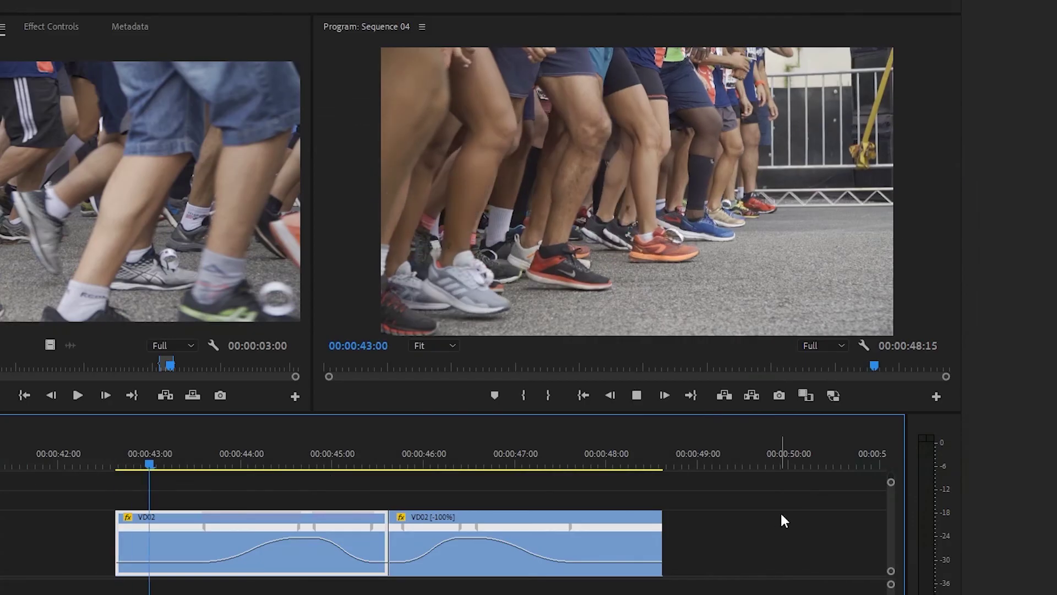